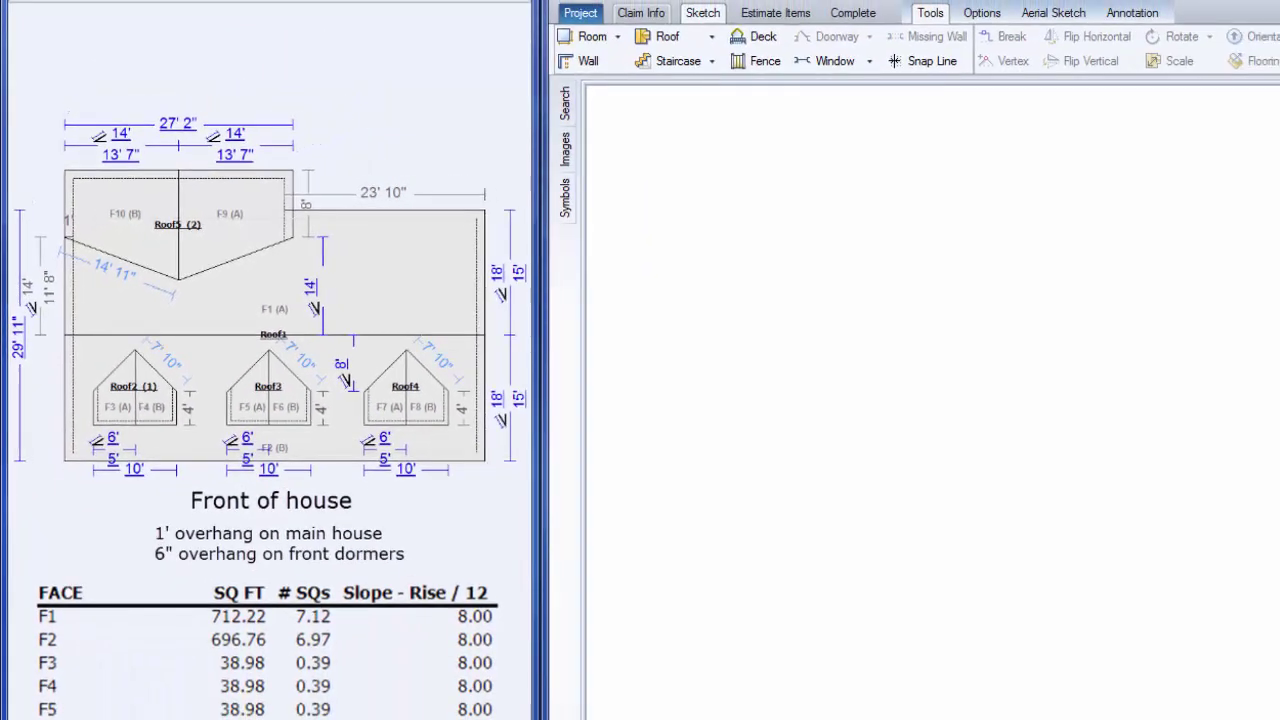
Place a 12' by 12' gable roof in the empty sketch area
left_click(713, 42)
left_click(689, 60)
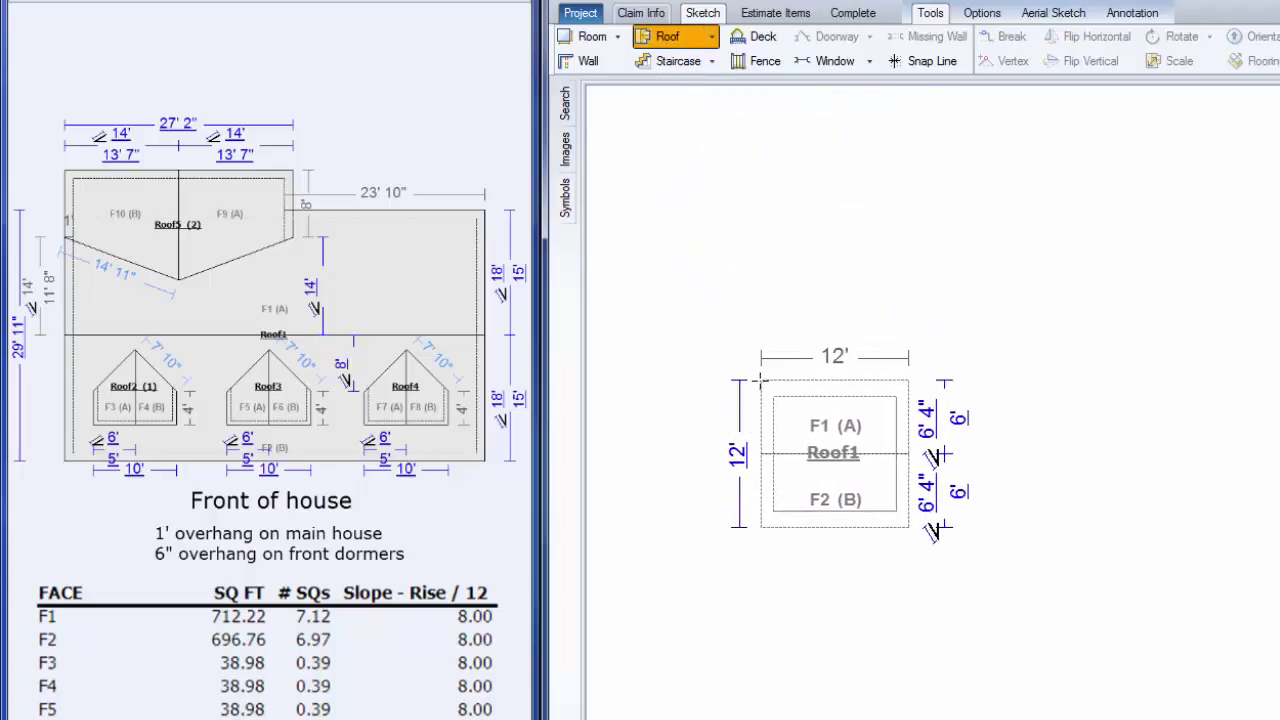
left_click(725, 391)
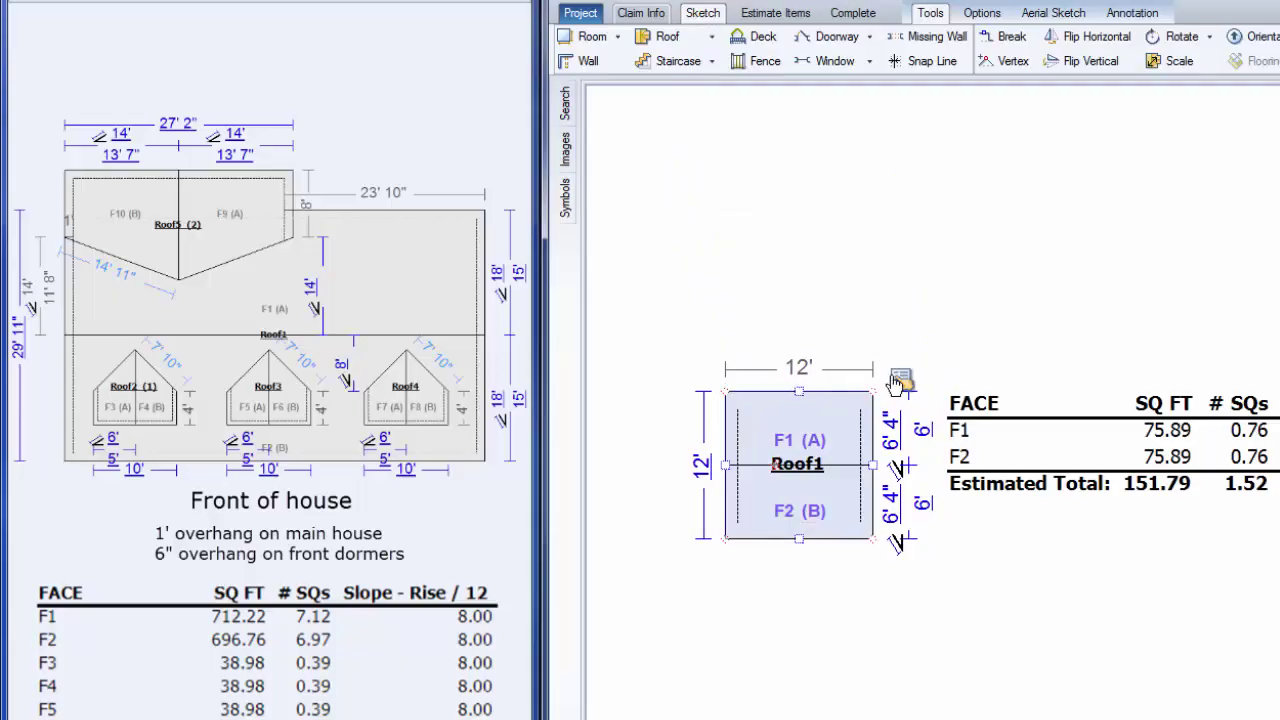
Set the roof's slope to 8" rise per 12 on both sides A and B and lock the slope
left_click(901, 382)
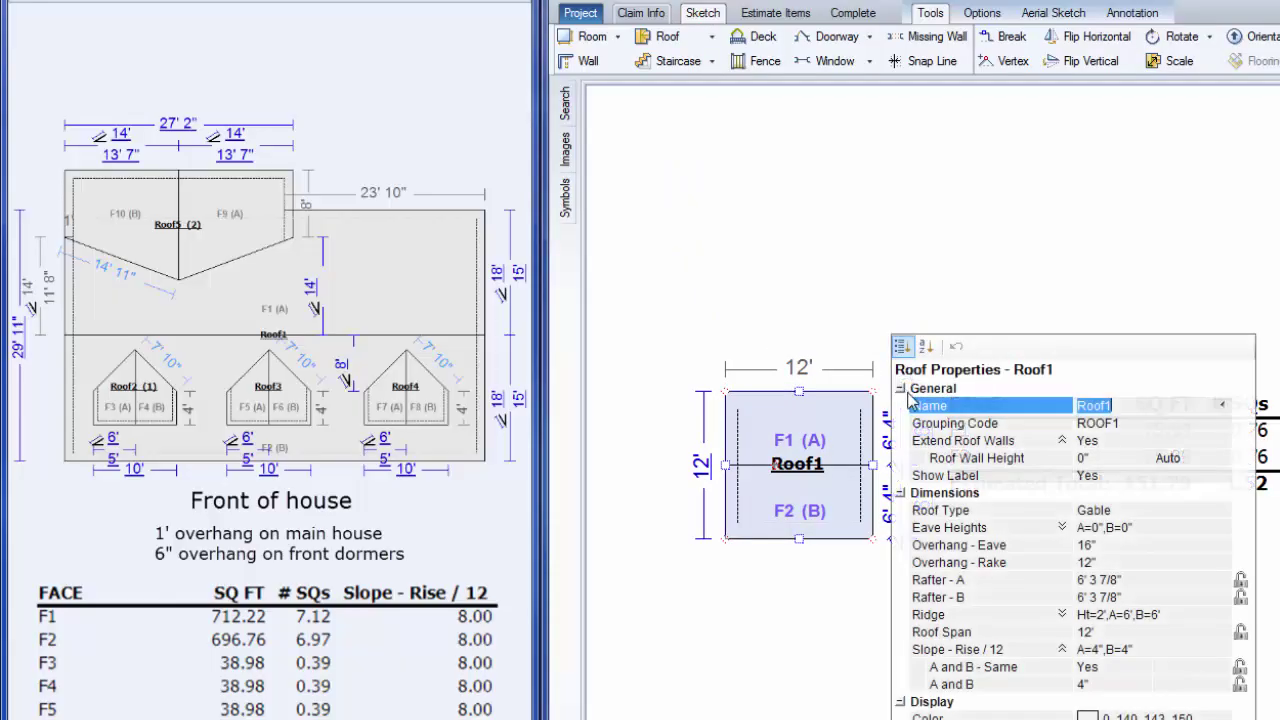
left_click(1094, 686)
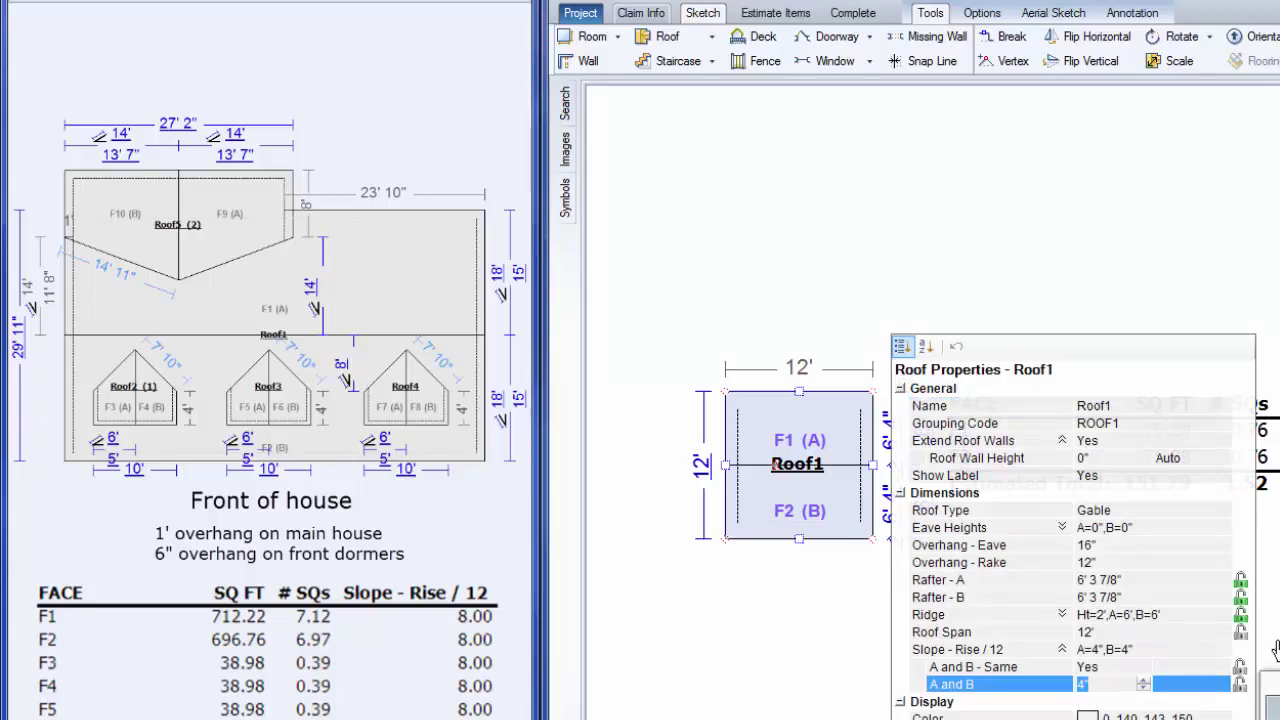
type("8")
key("Return")
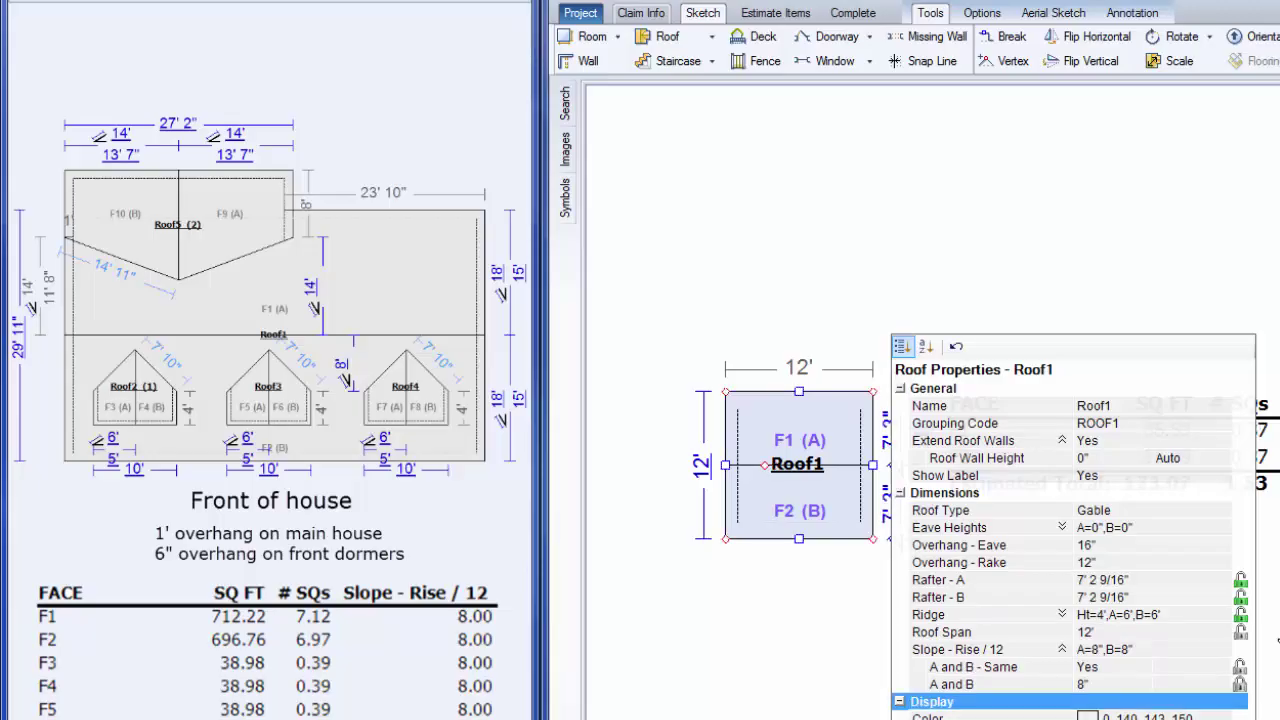
left_click(1240, 668)
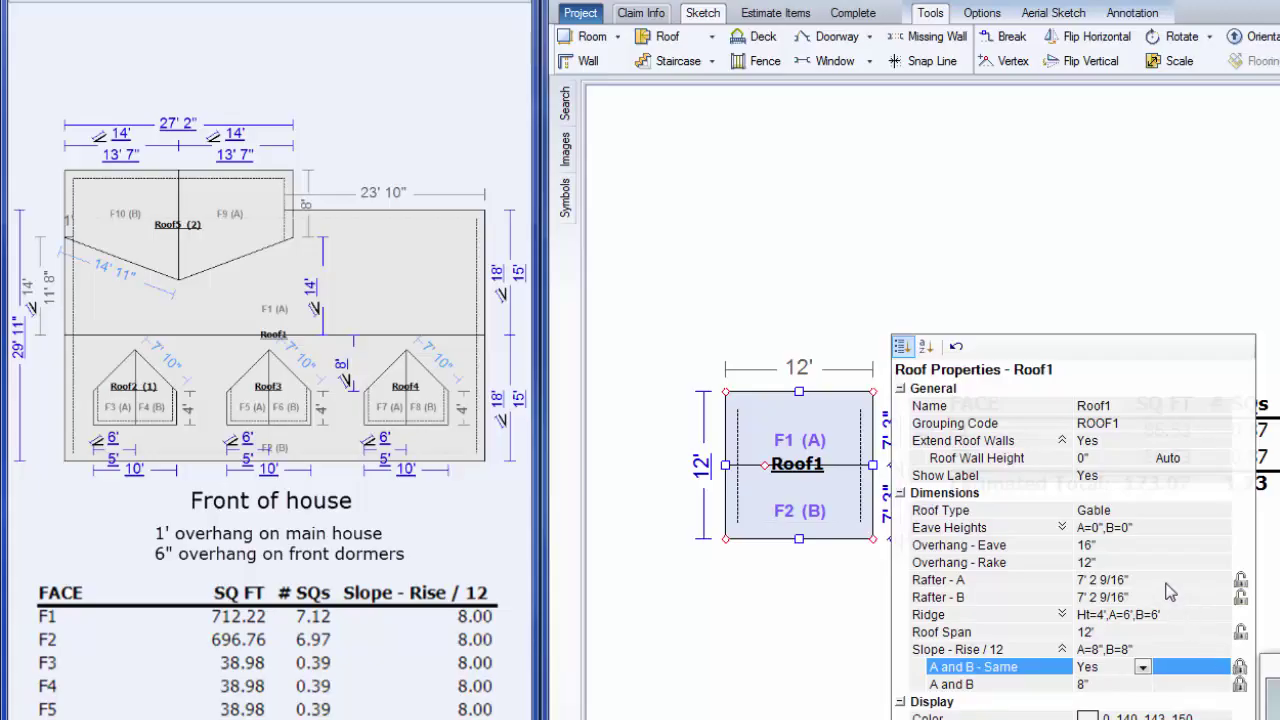
Set rafters A and B of the roof to 18' and lock both lengths
left_click(1164, 582)
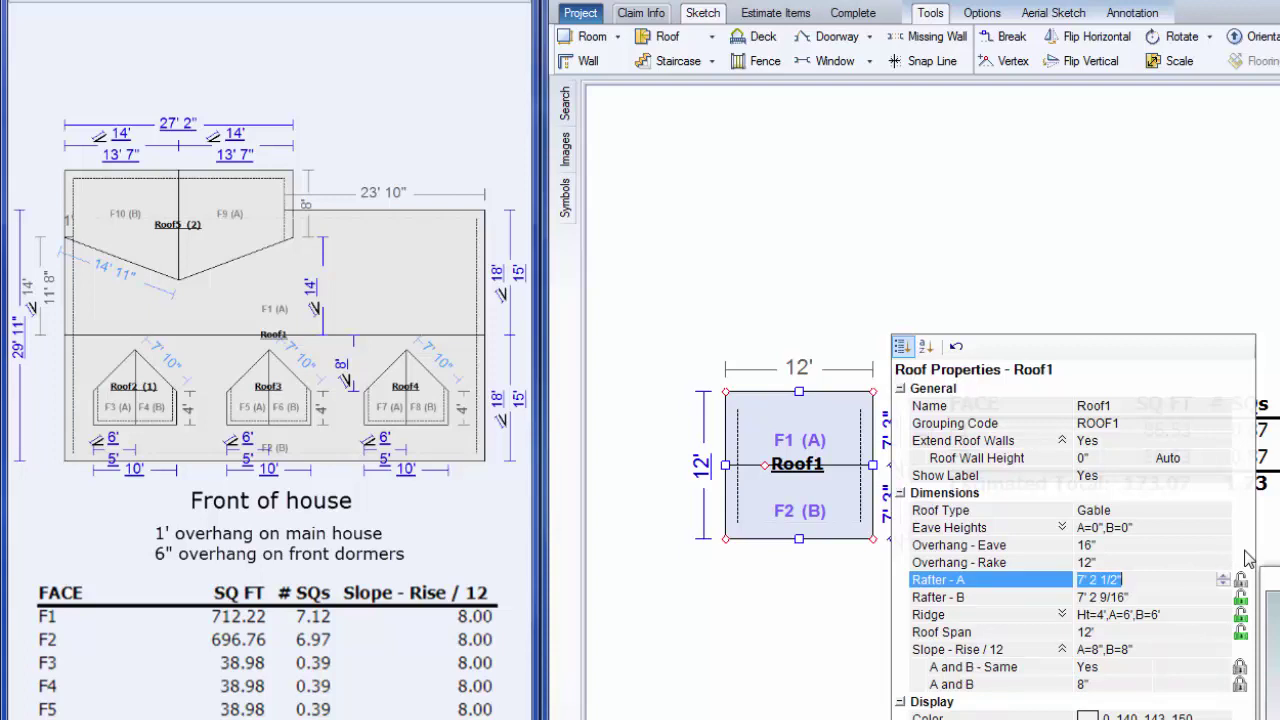
type("18")
key("Tab")
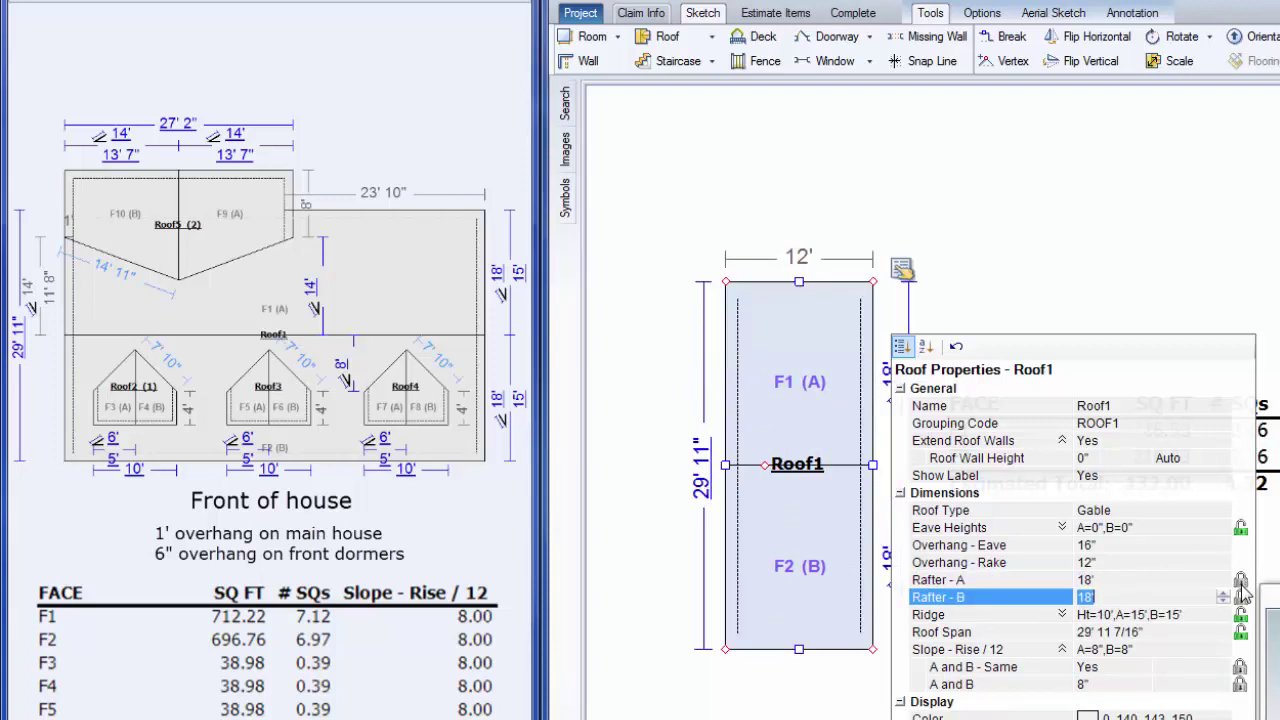
left_click(1240, 597)
Set the roof's eave overhang to 12"
left_click(1117, 549)
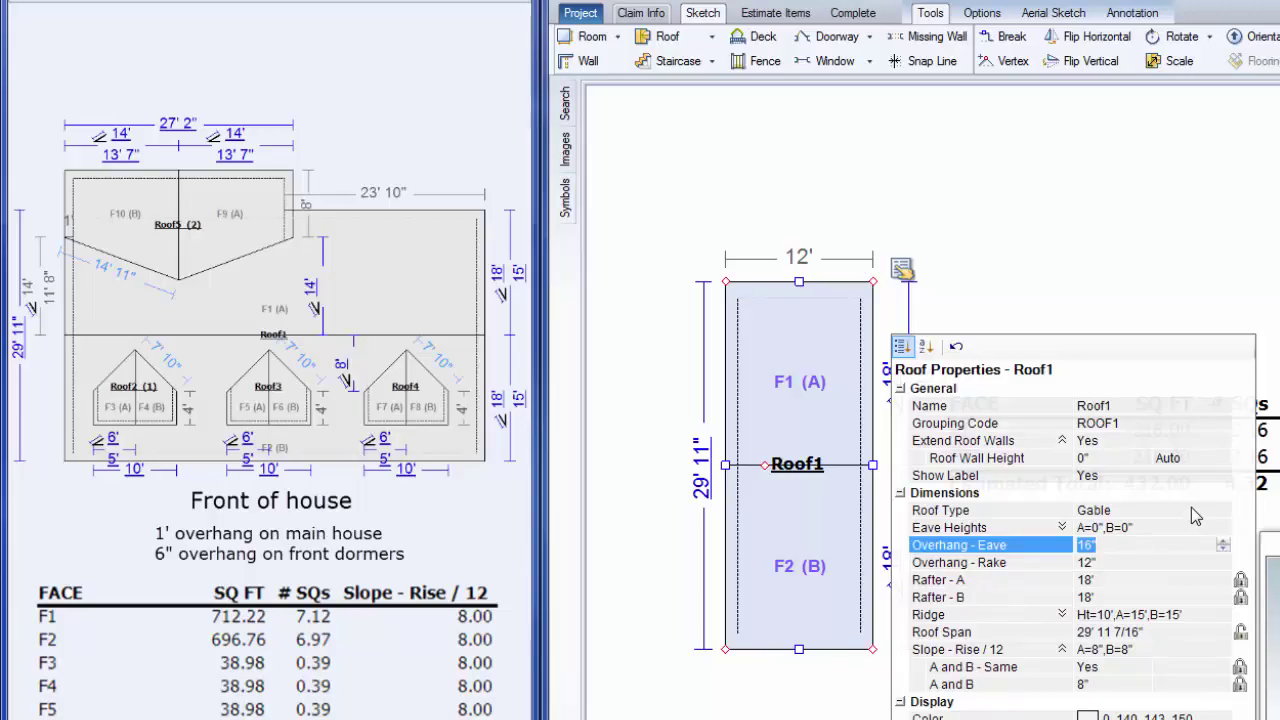
type("12")
key("Tab")
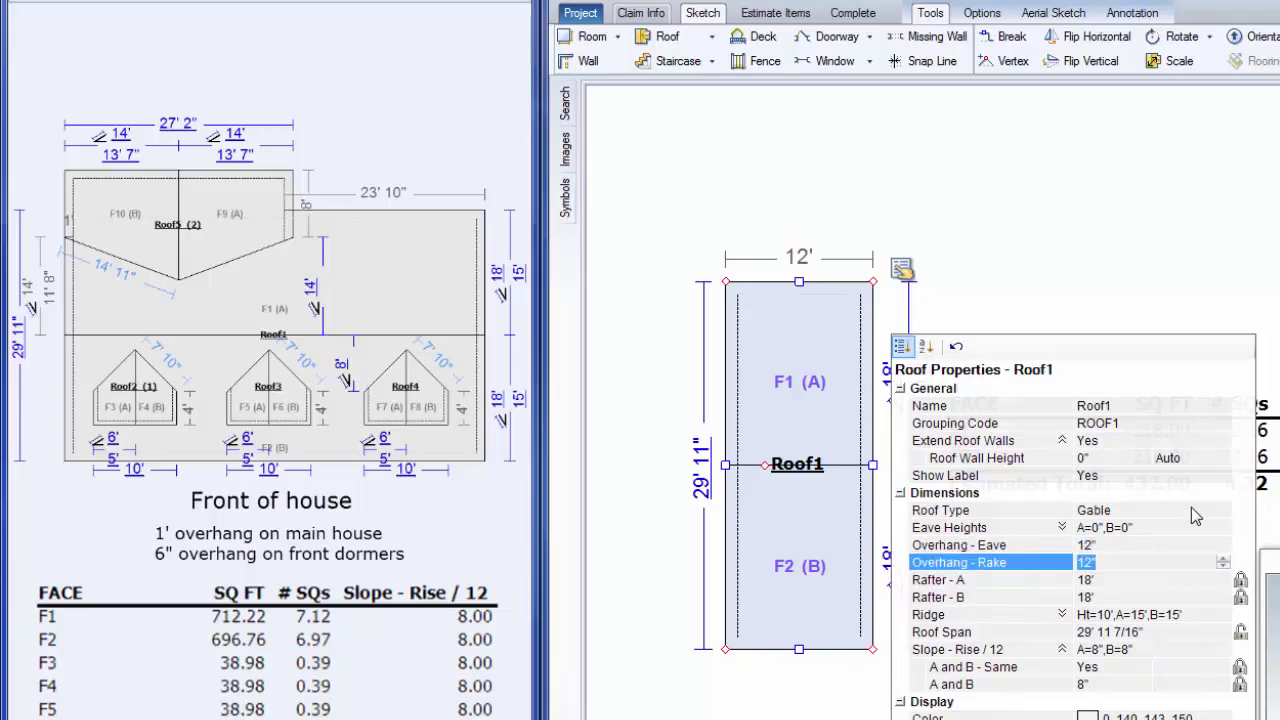
Set the roof's length along the ridge to 50' and move the face area table clear of the roof
left_click(873, 464)
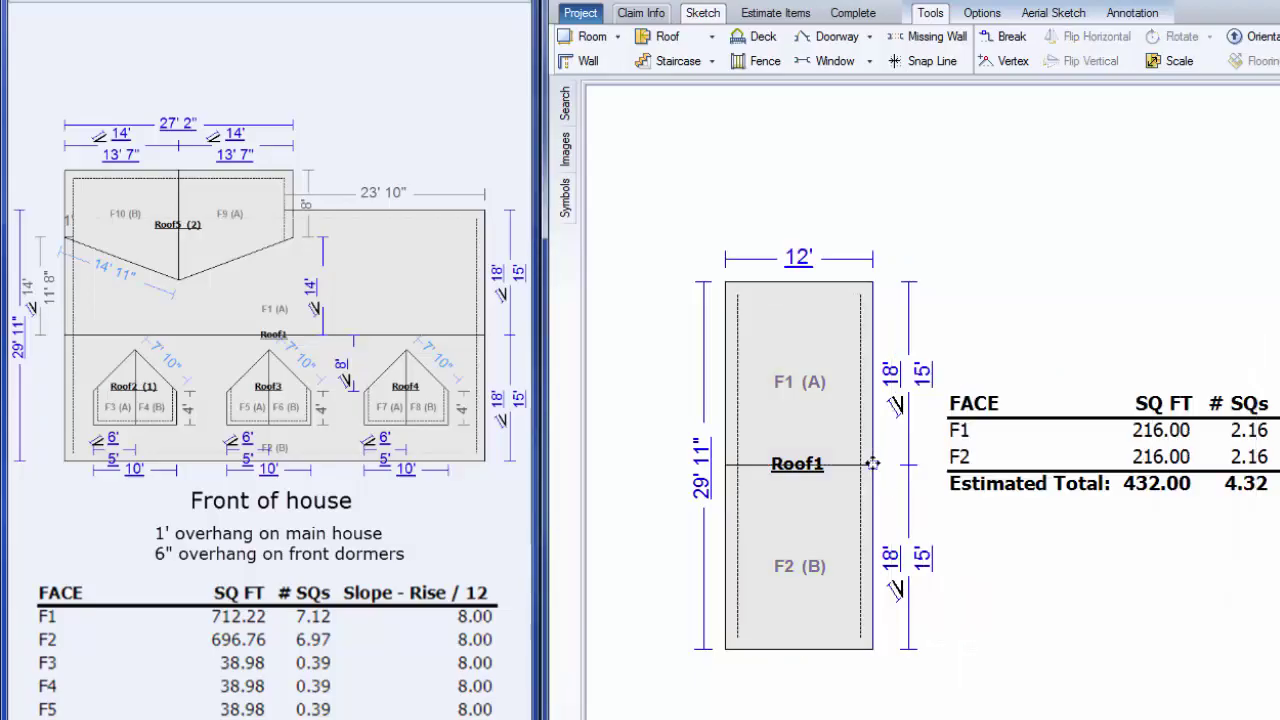
left_click(799, 259)
type("50")
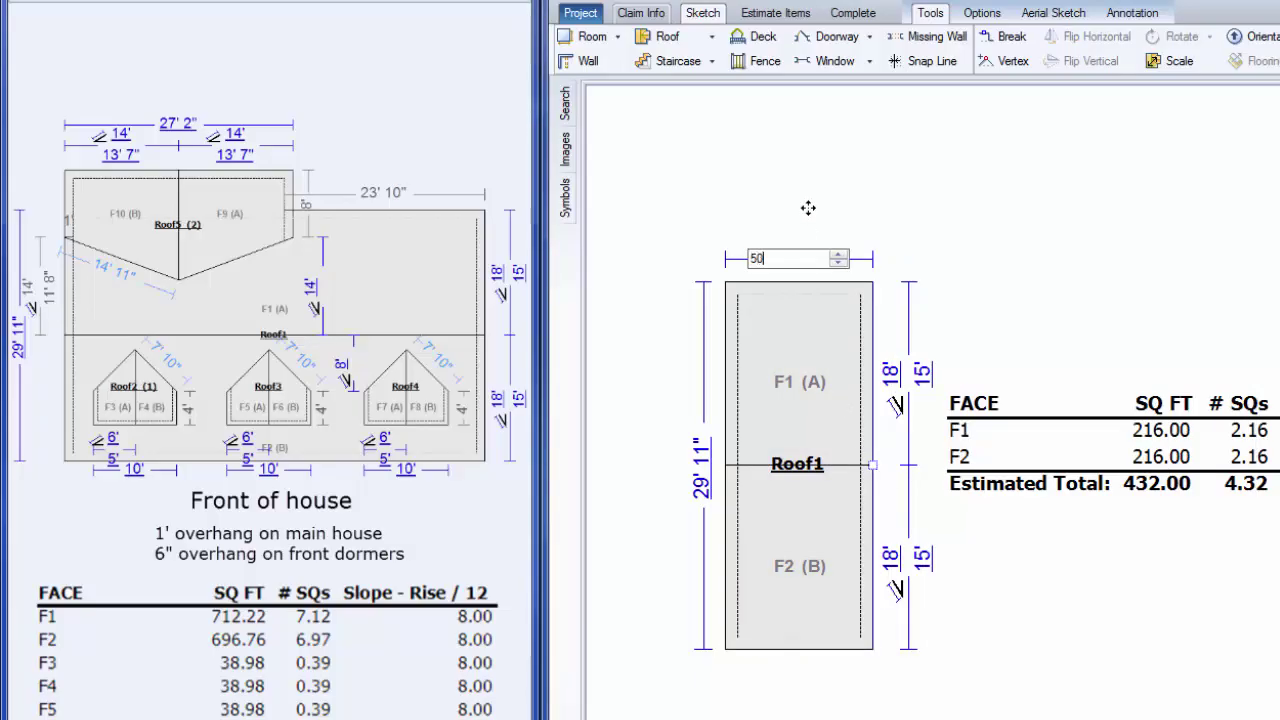
key("Return")
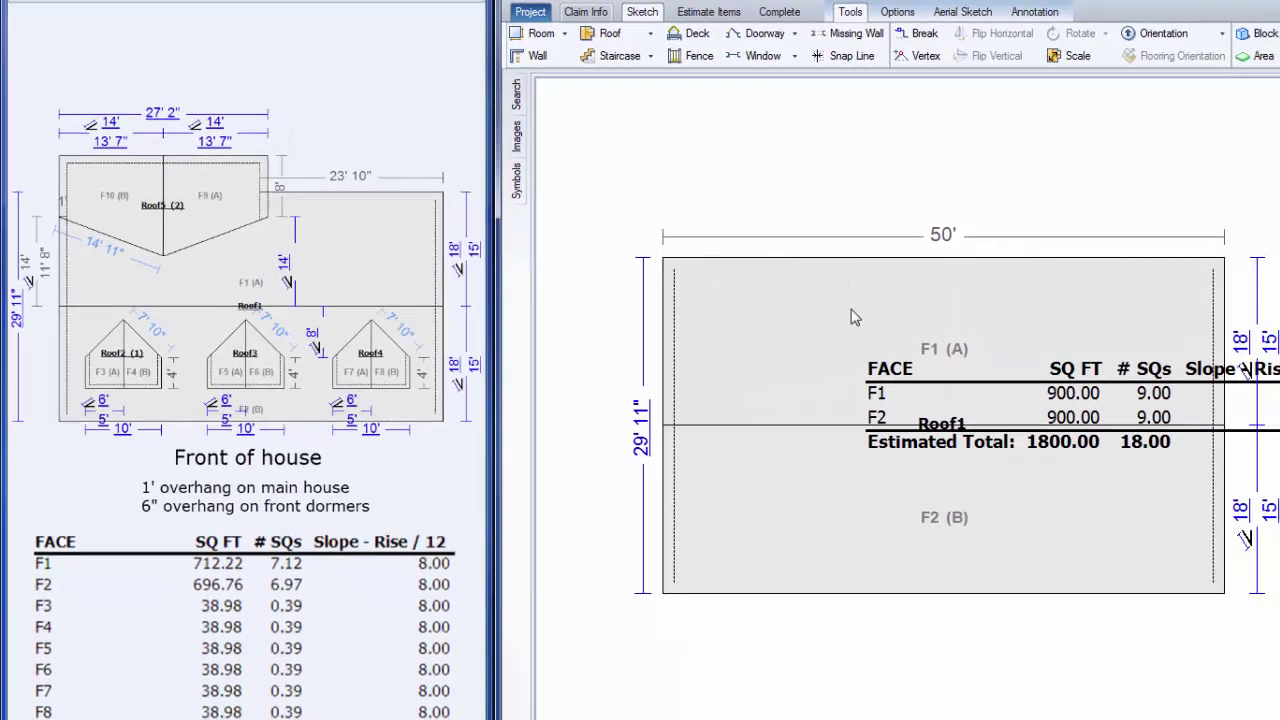
left_click_drag(846, 355, 1279, 348)
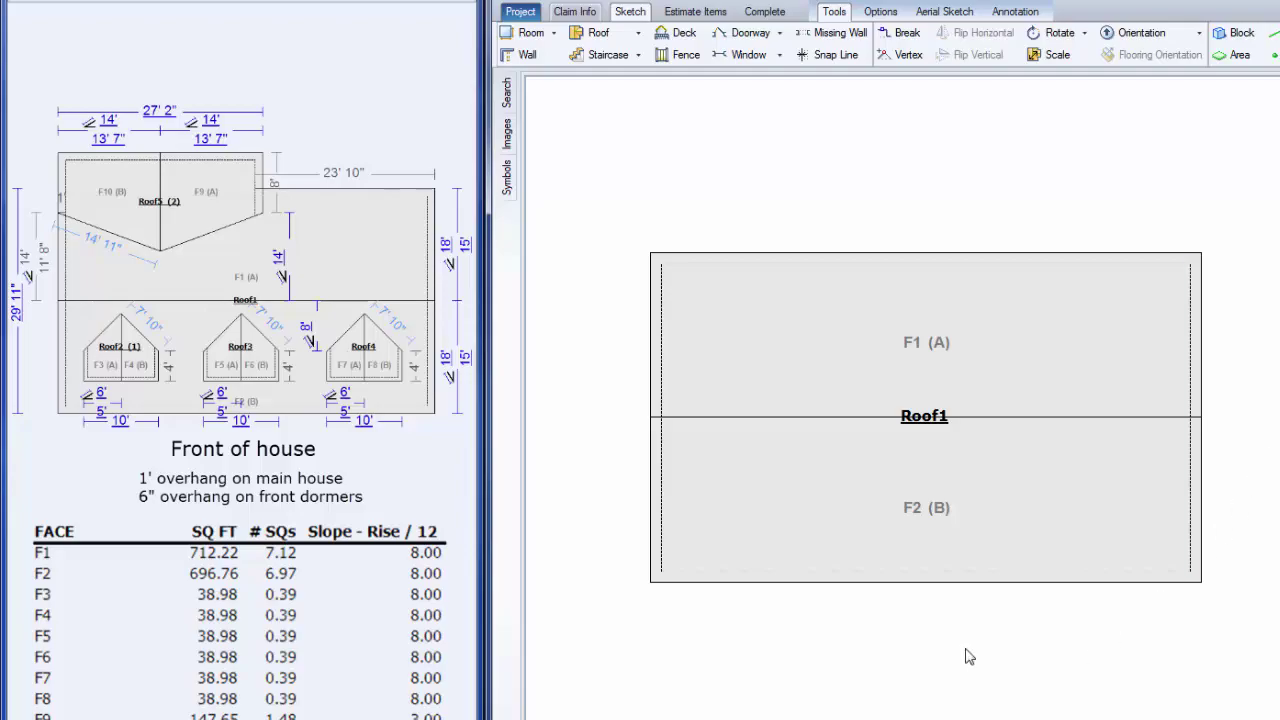
left_click(910, 658)
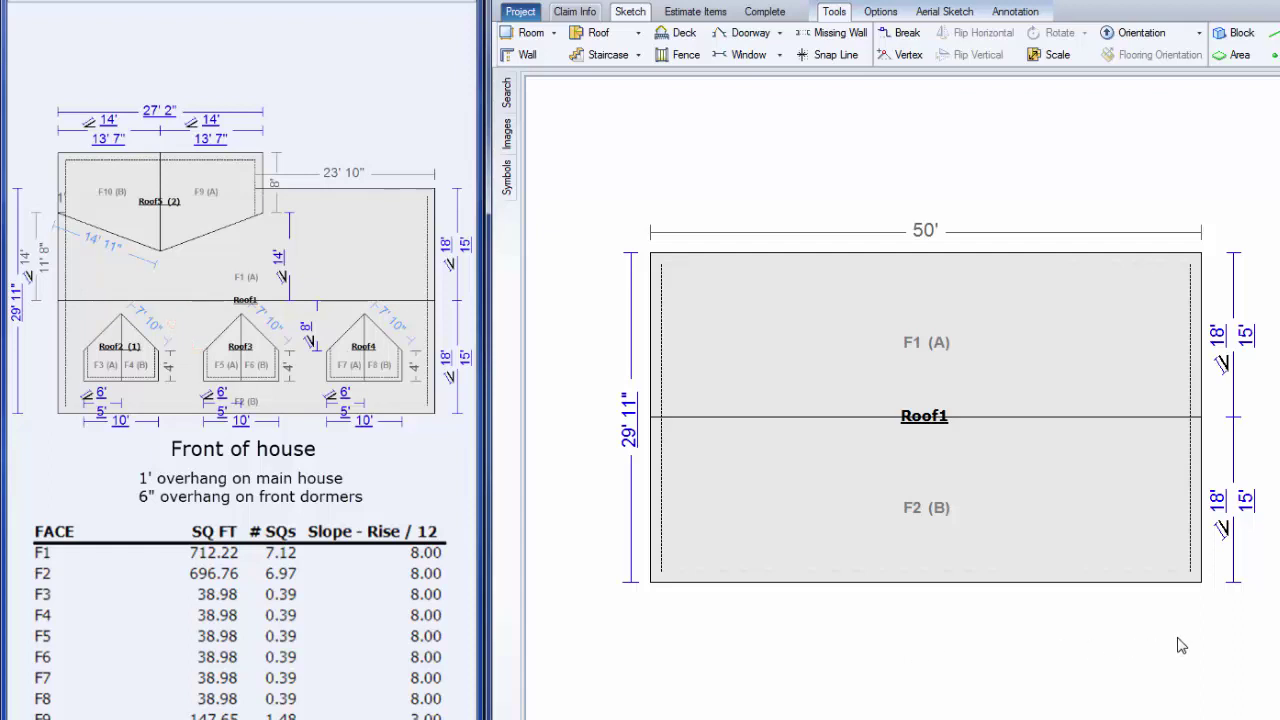
Shorten the rafter of roof face F2 (B) to 8'
double_click(1217, 500)
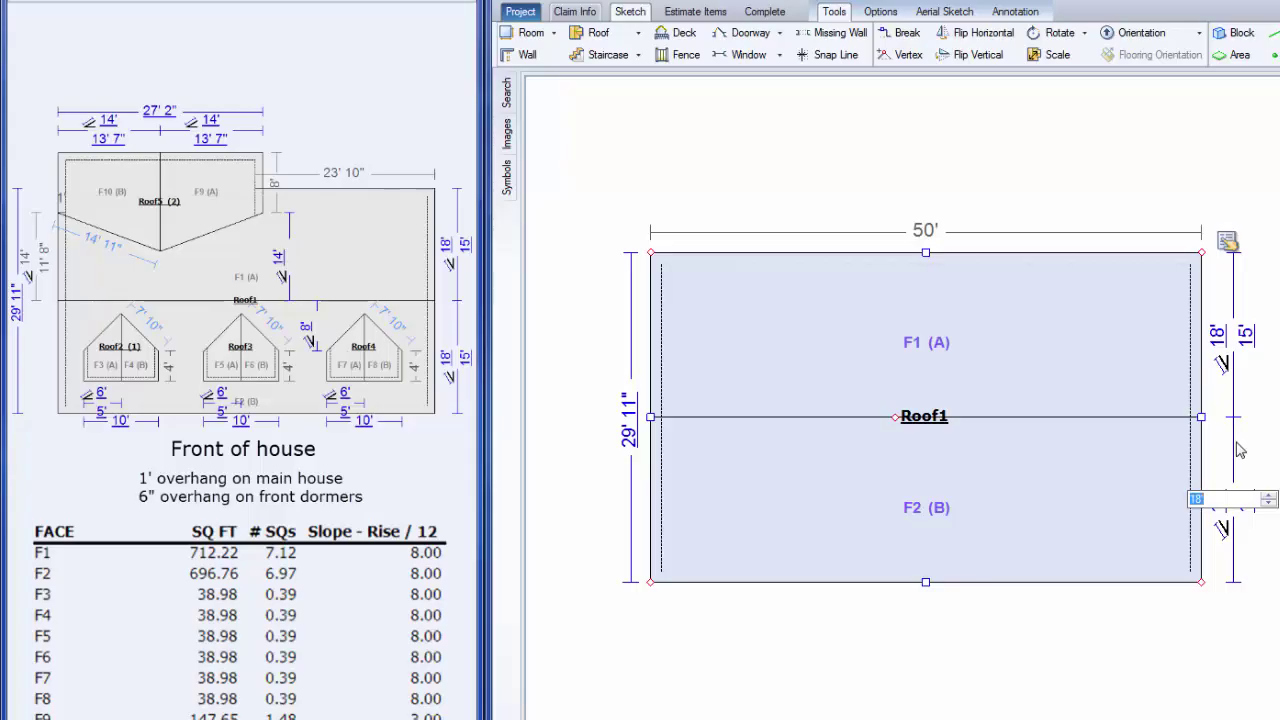
type("8")
key("Return")
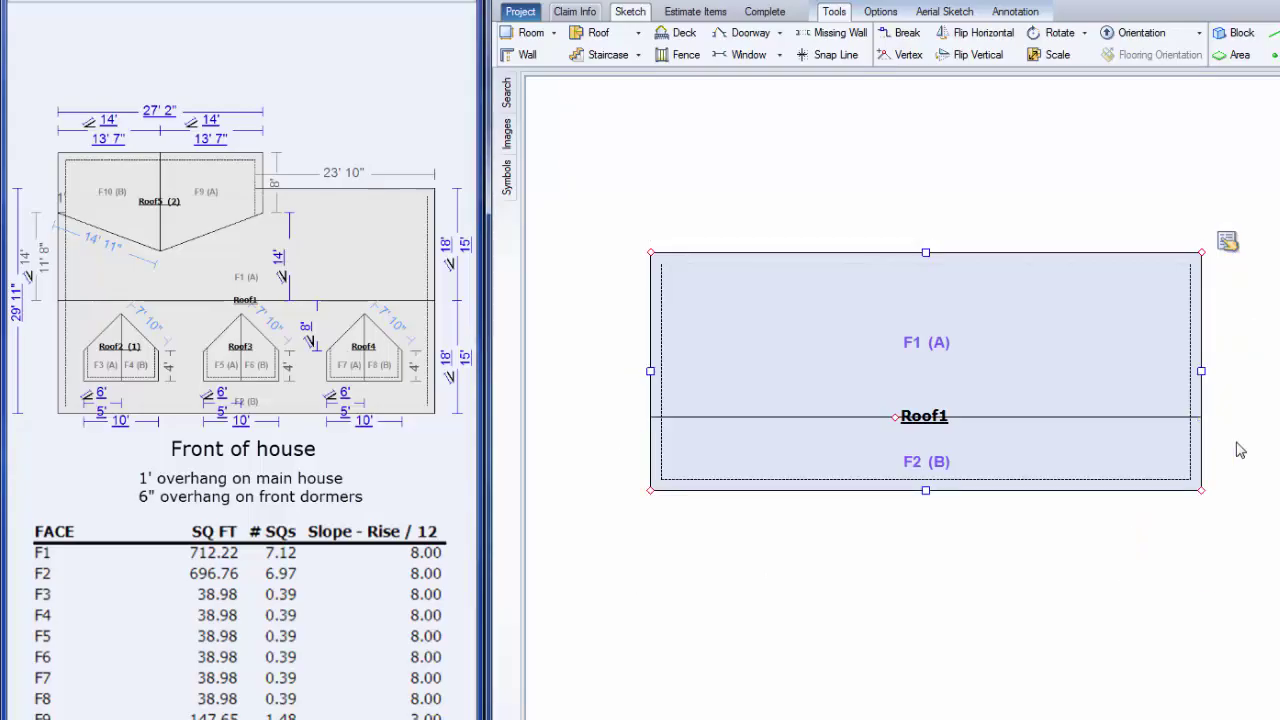
Break the F2 eave at two points near its left end and pull the section out into a dormer about 7' 8" wide and 5' 2" deep
left_click(900, 34)
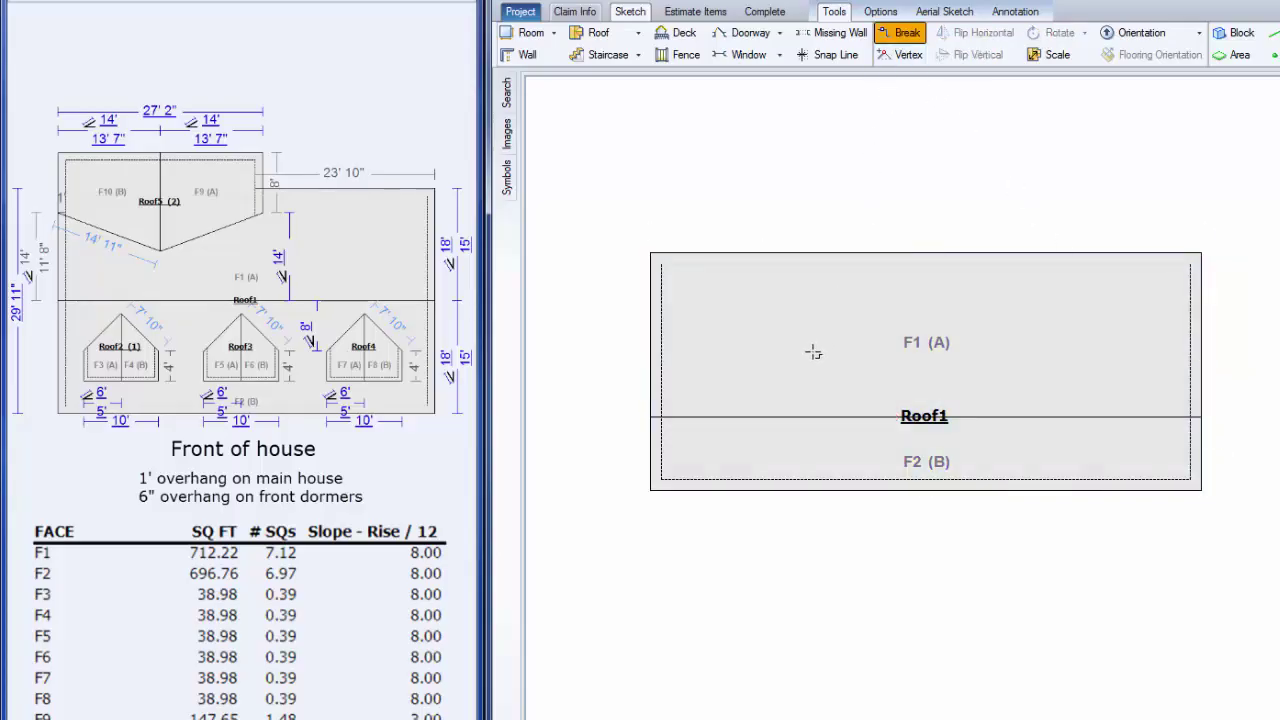
left_click(706, 490)
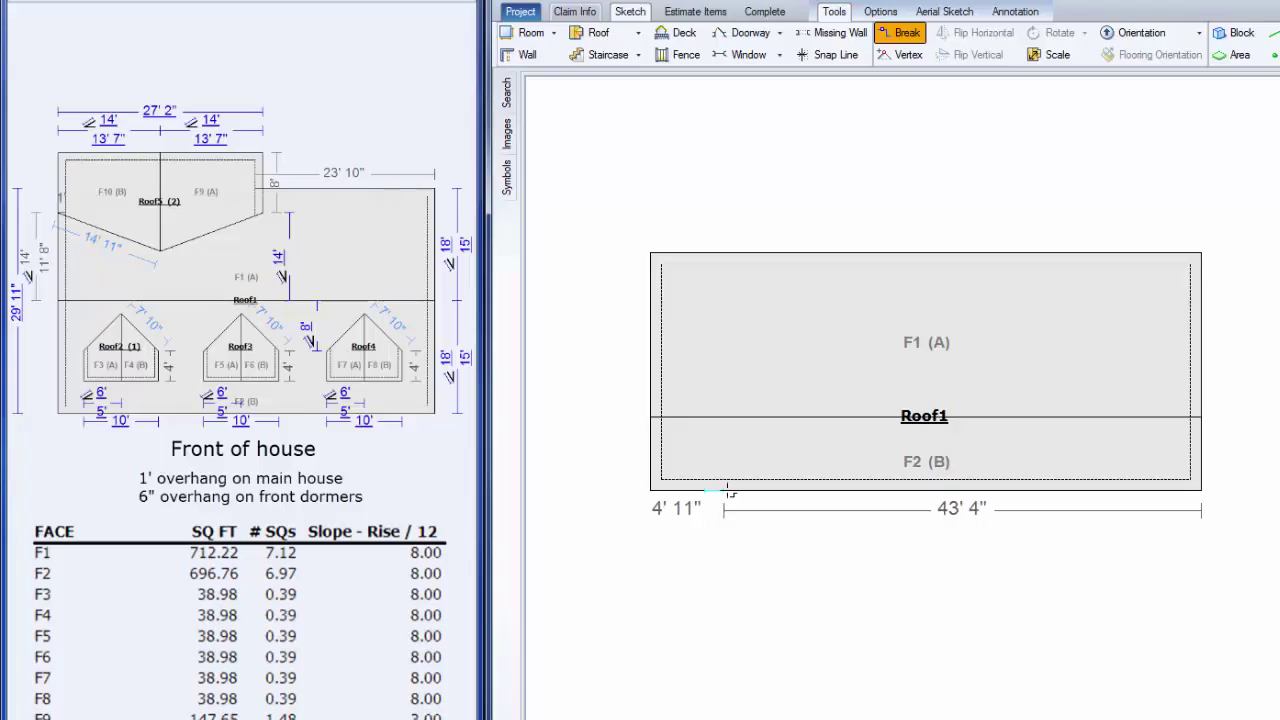
left_click(789, 490)
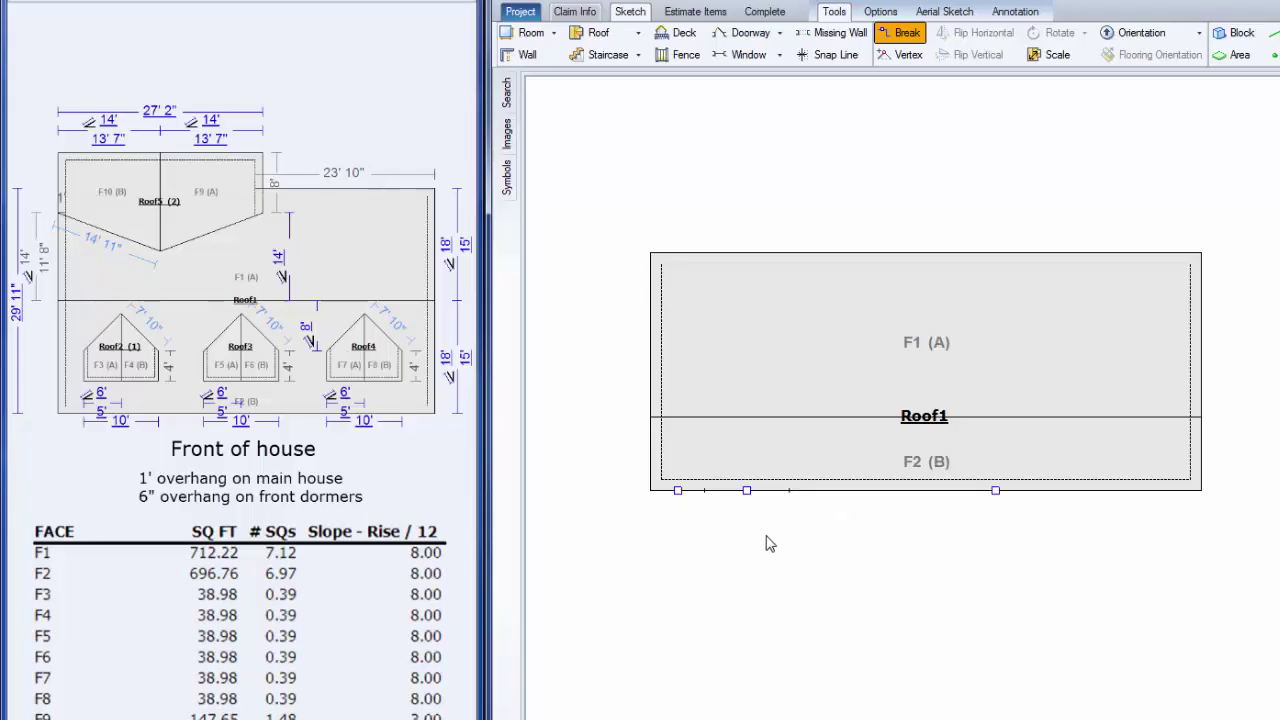
left_click_drag(747, 490, 746, 548)
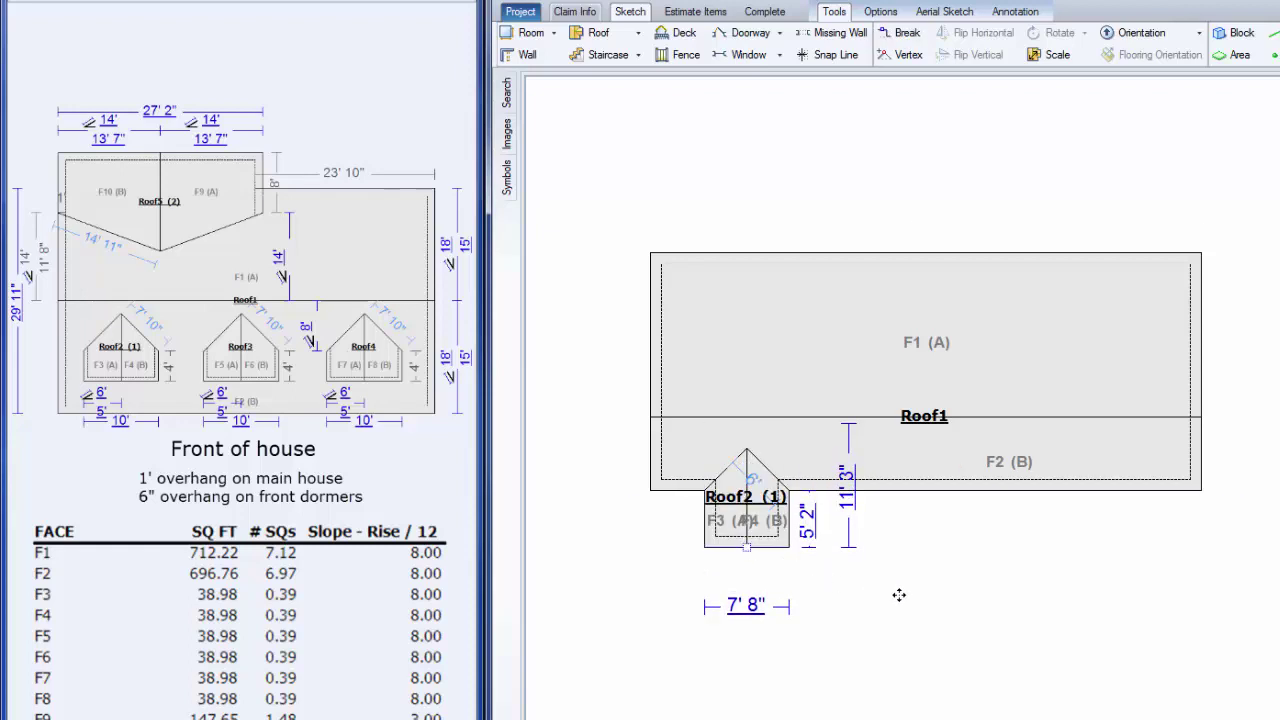
Lock the new dormer's equal A and B slope in its roof properties
left_click(741, 511)
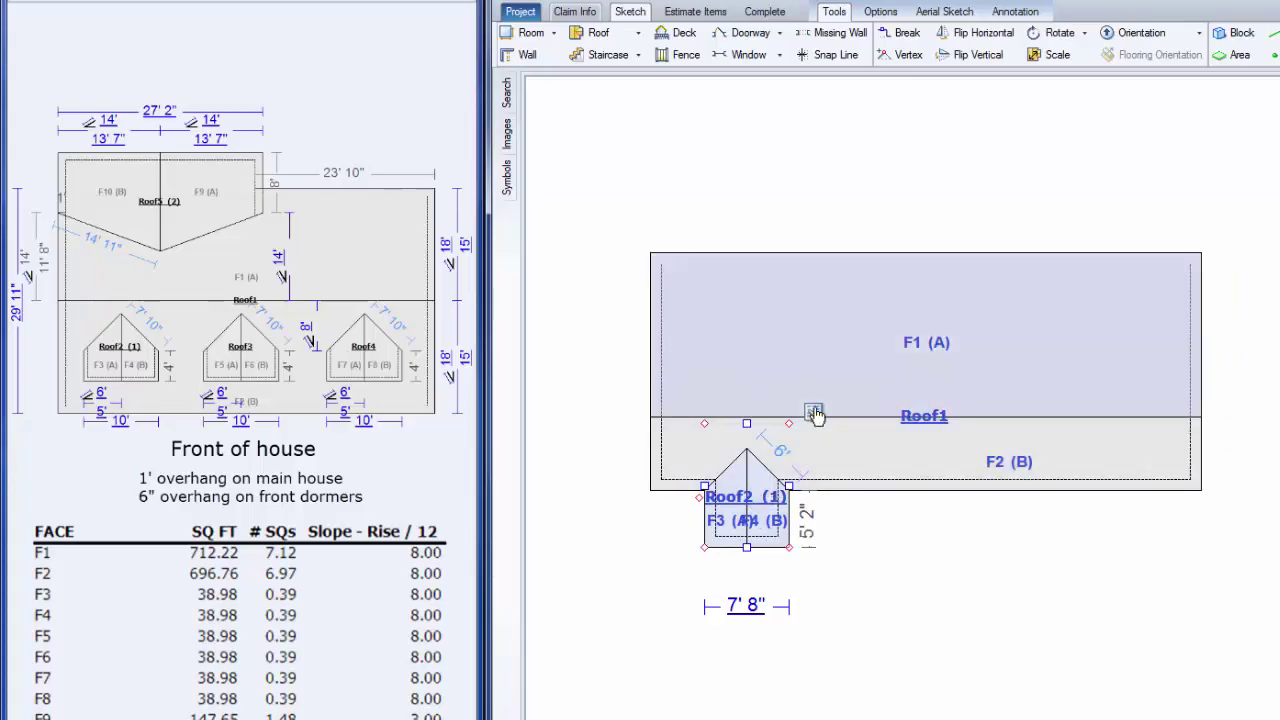
left_click(815, 413)
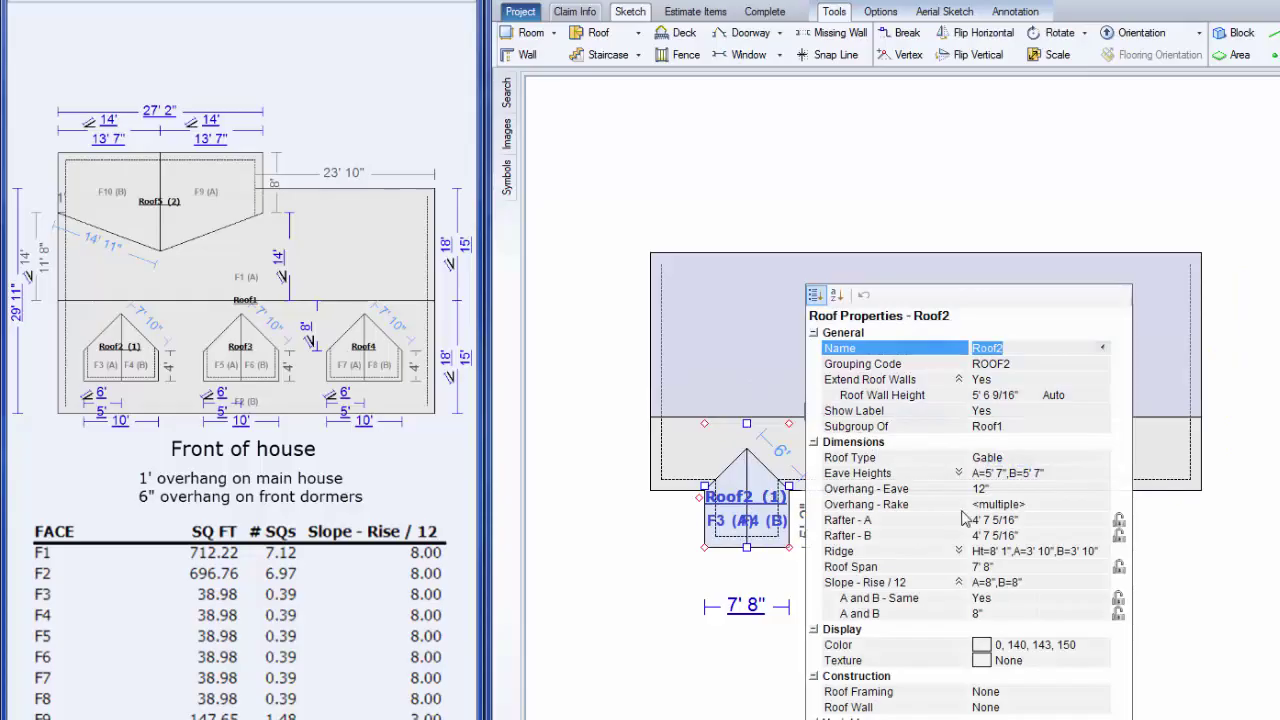
left_click(1119, 607)
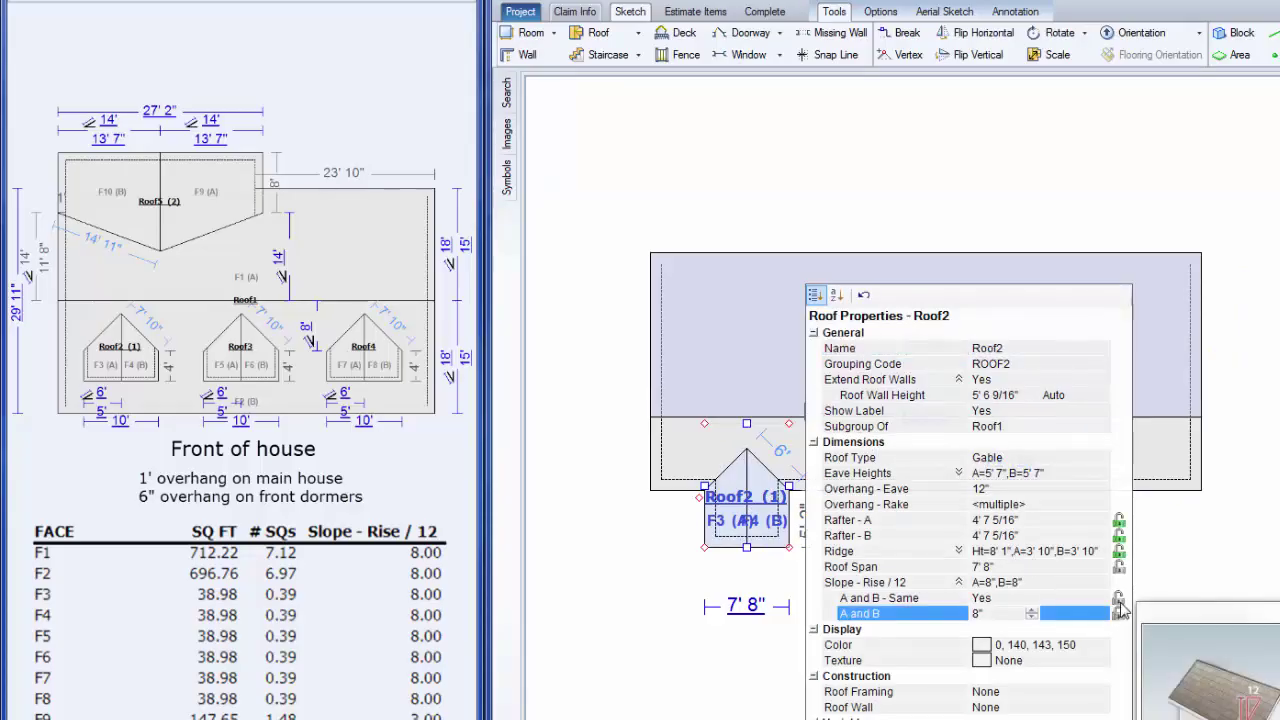
left_click(1119, 600)
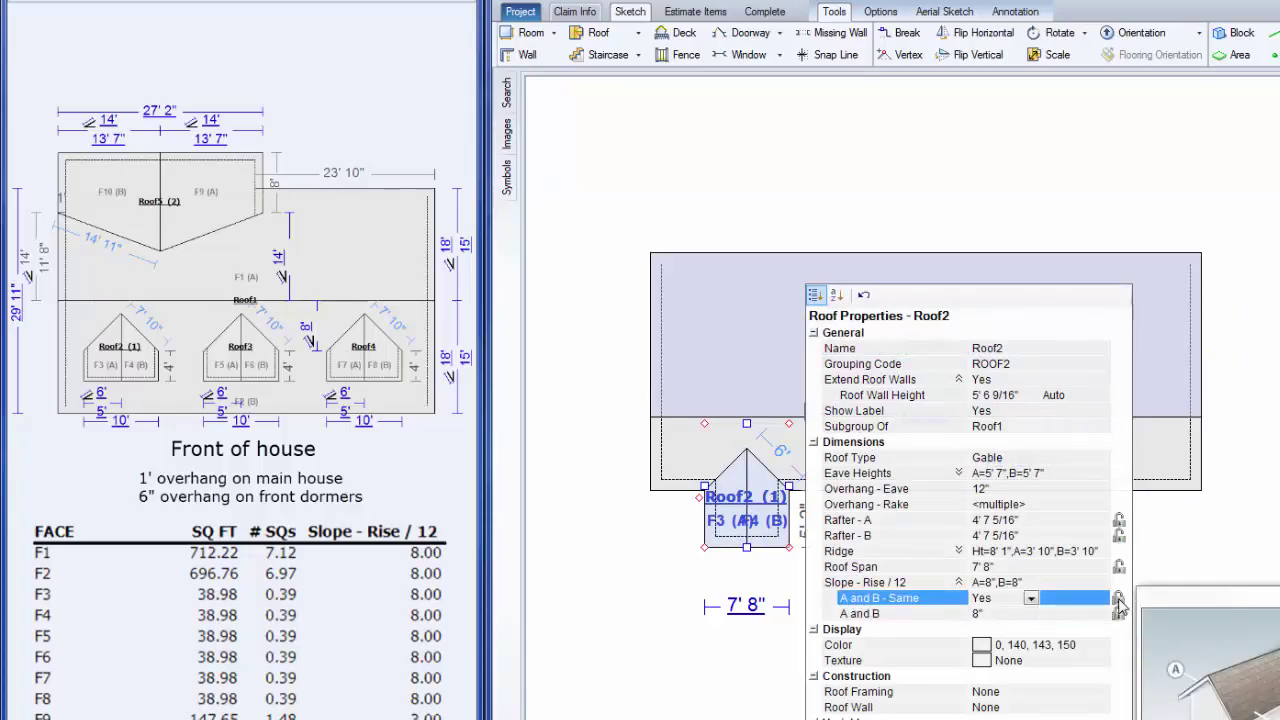
Set the dormer's rafters A and B to 6' and lock both lengths
left_click(1048, 520)
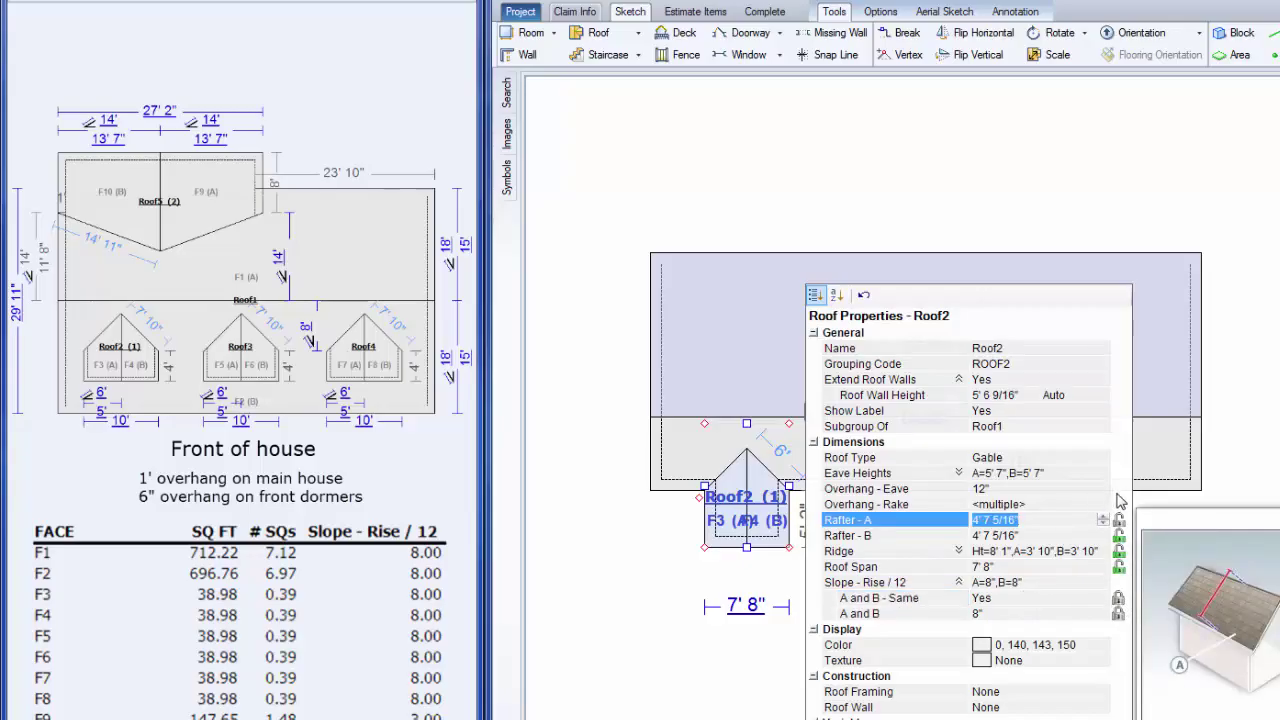
type("6")
key("Tab")
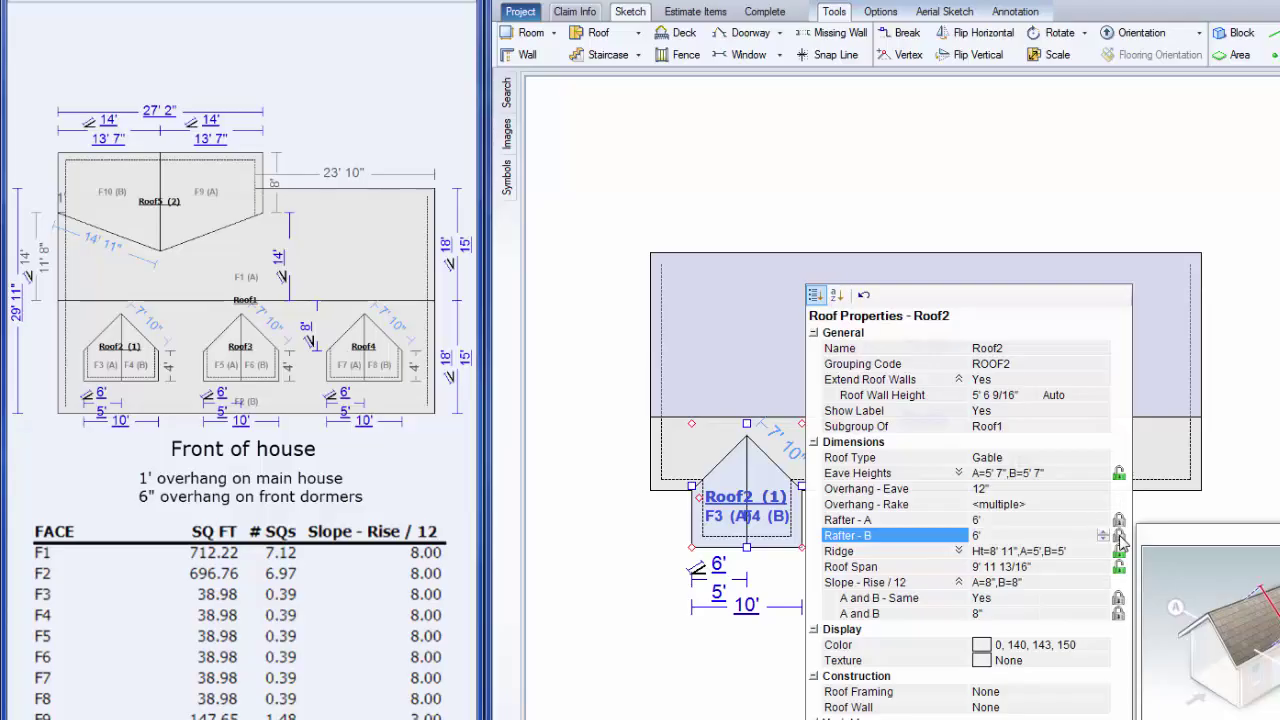
Set the dormer's eave and rake overhangs to 6"
left_click(1003, 489)
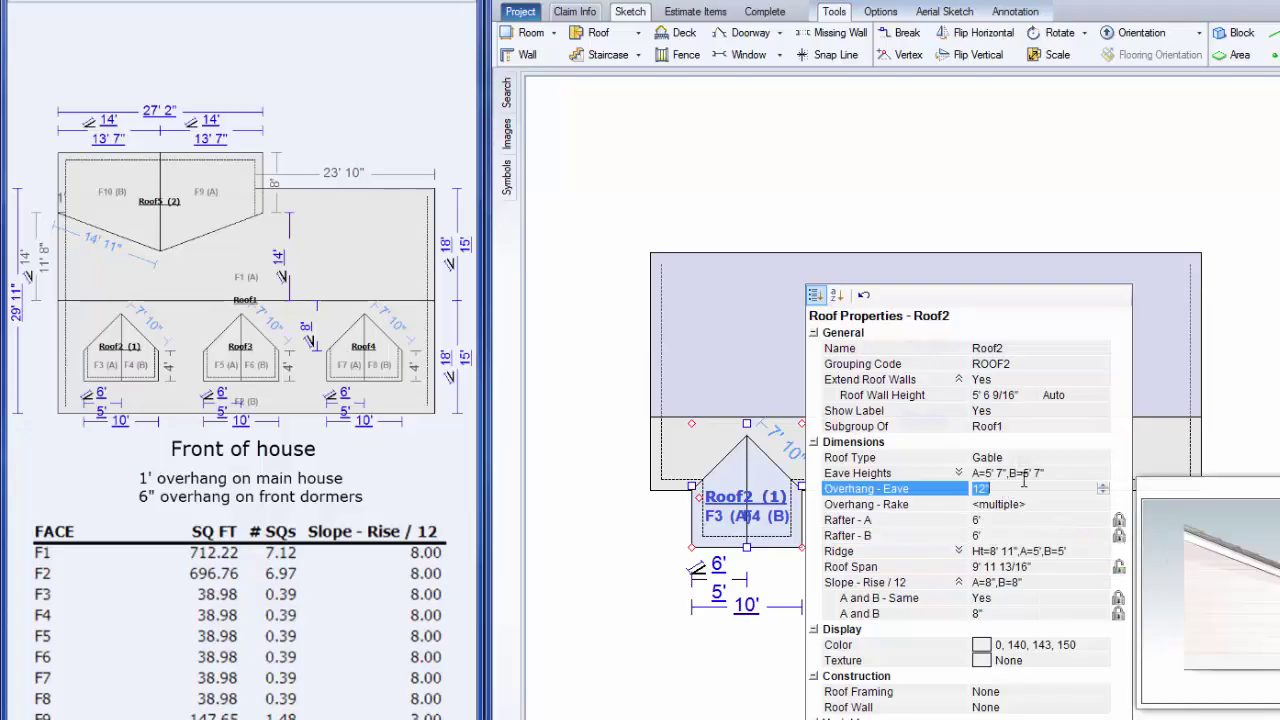
type("6")
key("Tab")
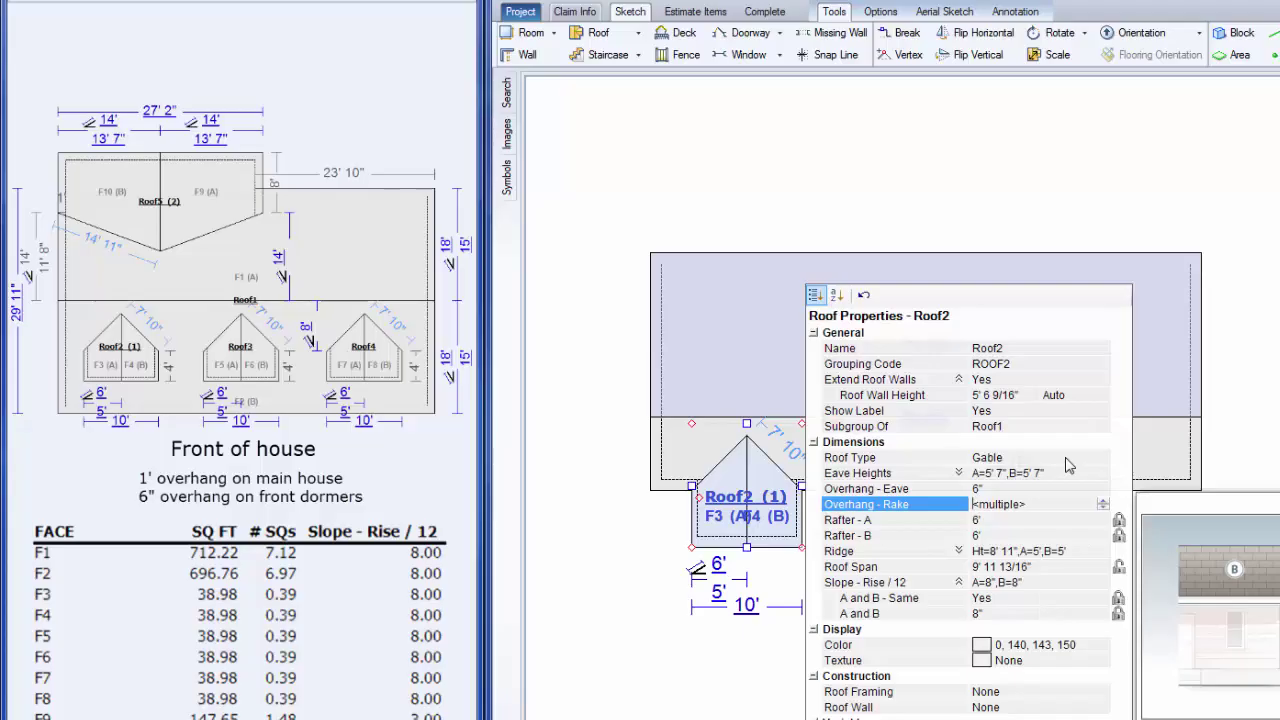
type("2\"")
key("BackSpace")
key("Tab")
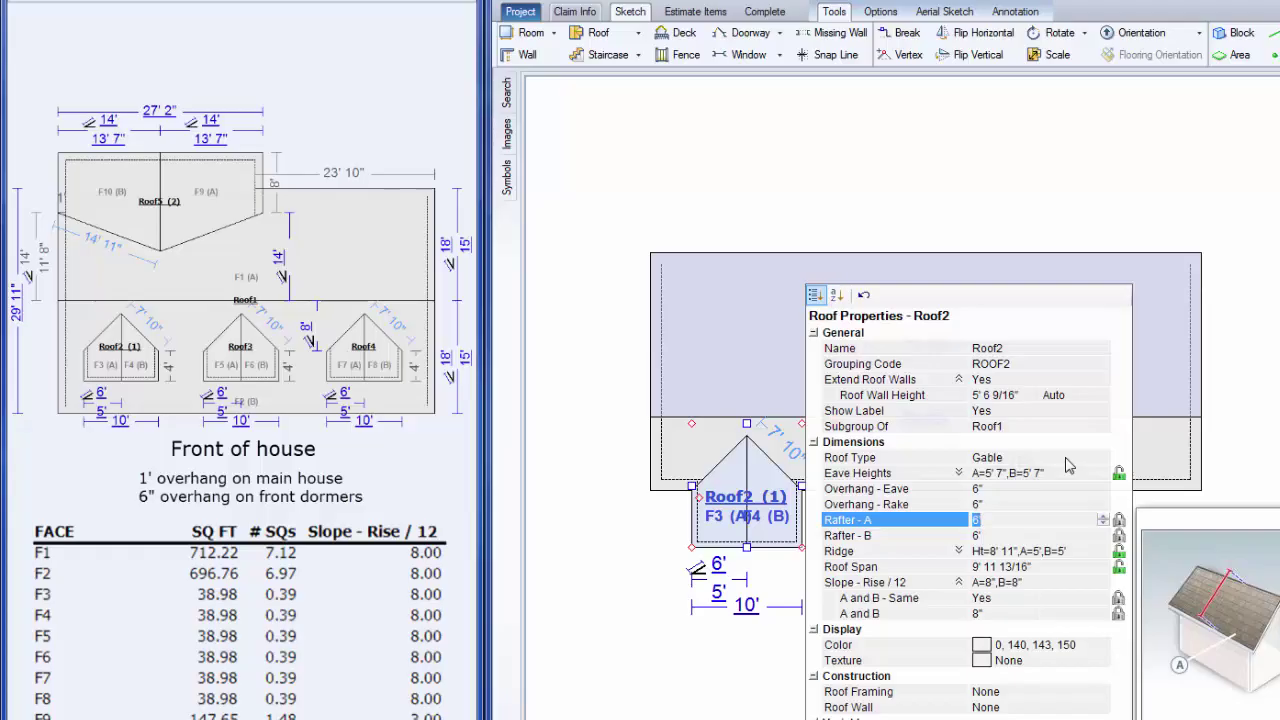
Set the dormer's projection beyond the main roof's F2 eave to 4'
left_click(747, 558)
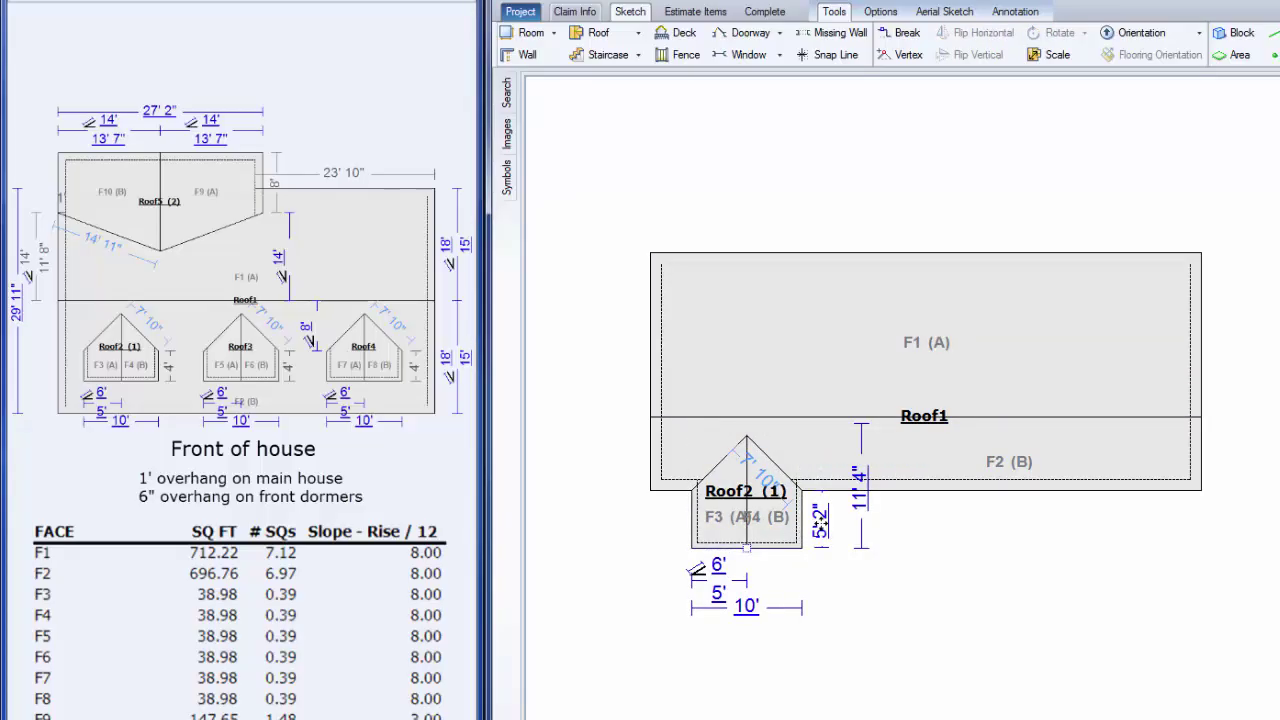
left_click(819, 523)
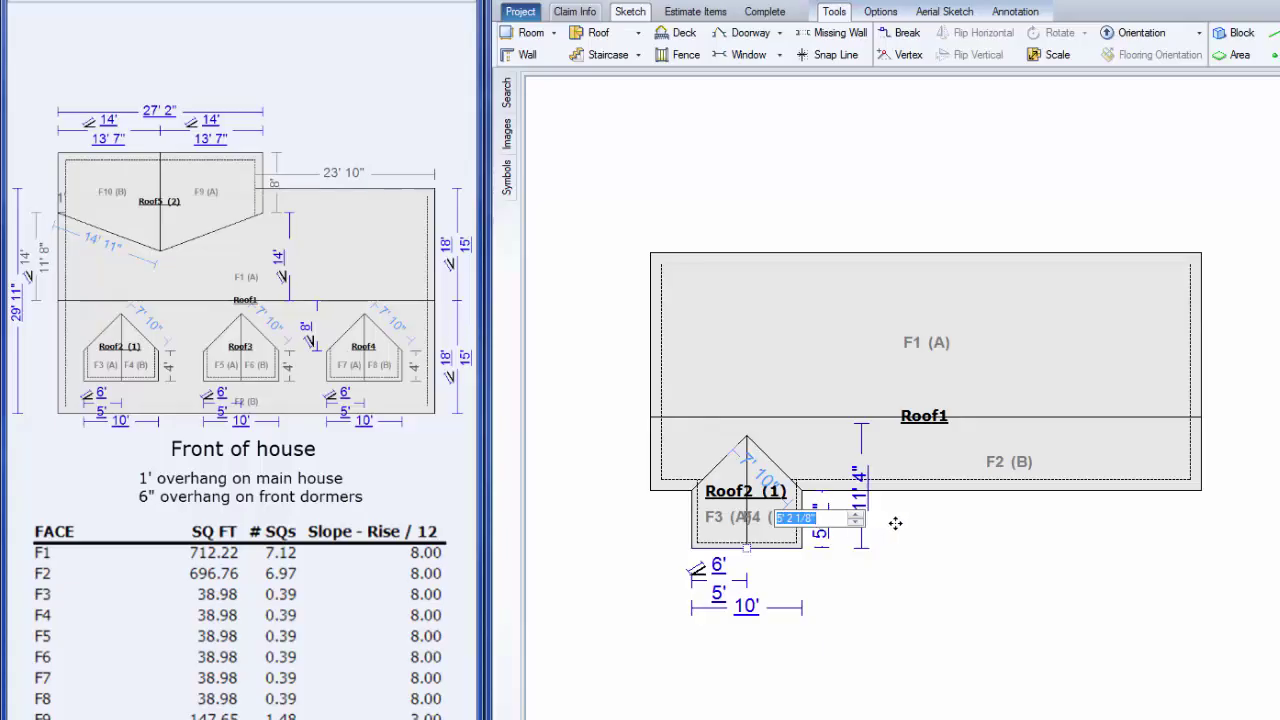
type("4")
key("Return")
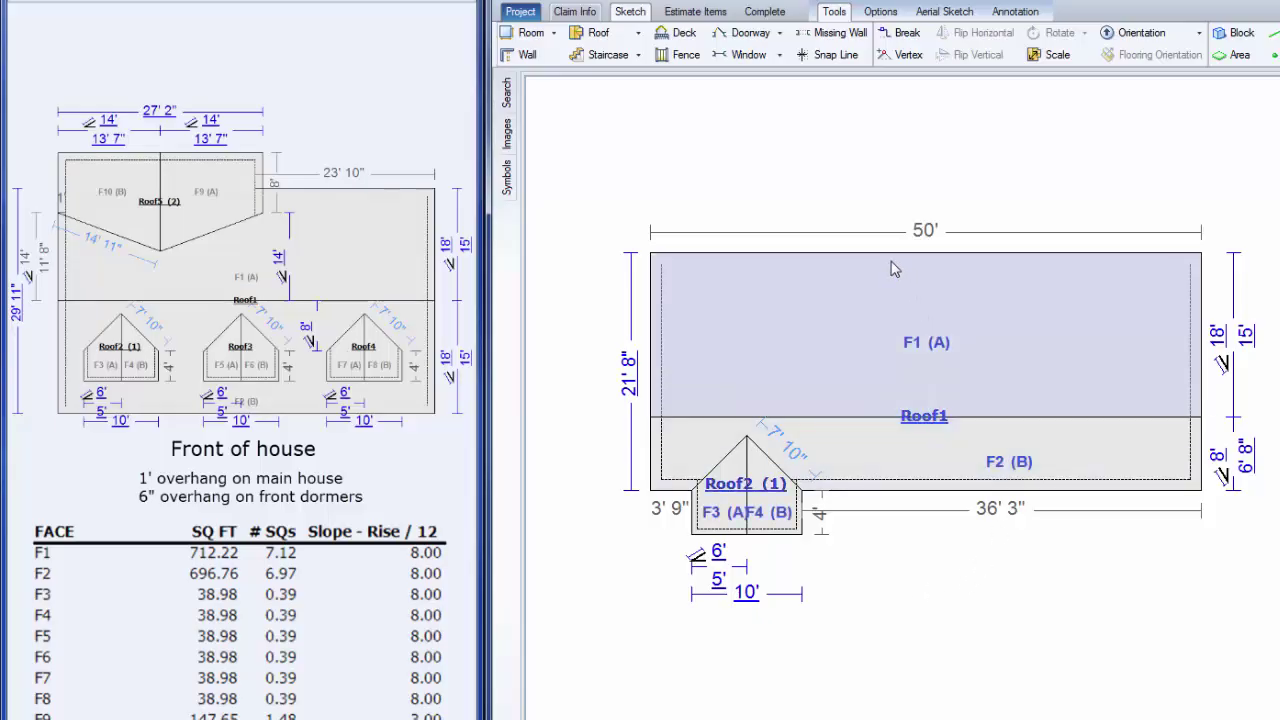
Place a snap line crossing beyond the main roof's right gable end, at a height just below the ridge
left_click(826, 58)
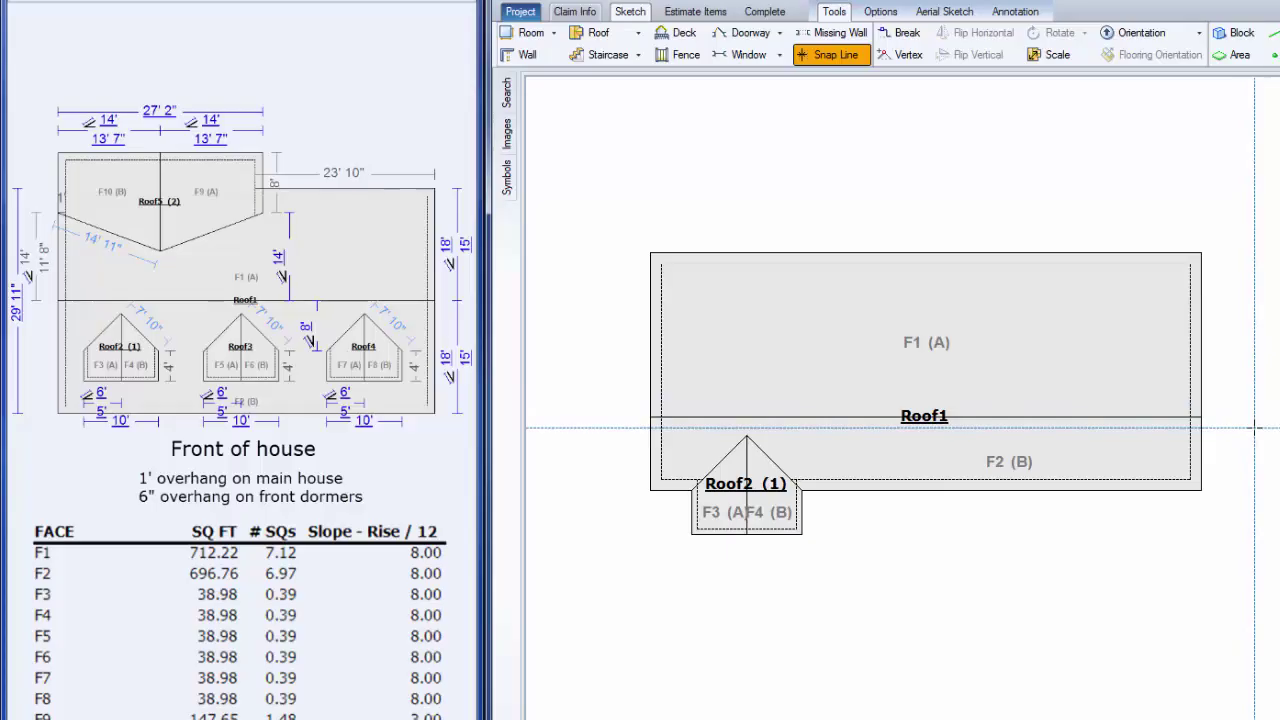
left_click(1256, 428)
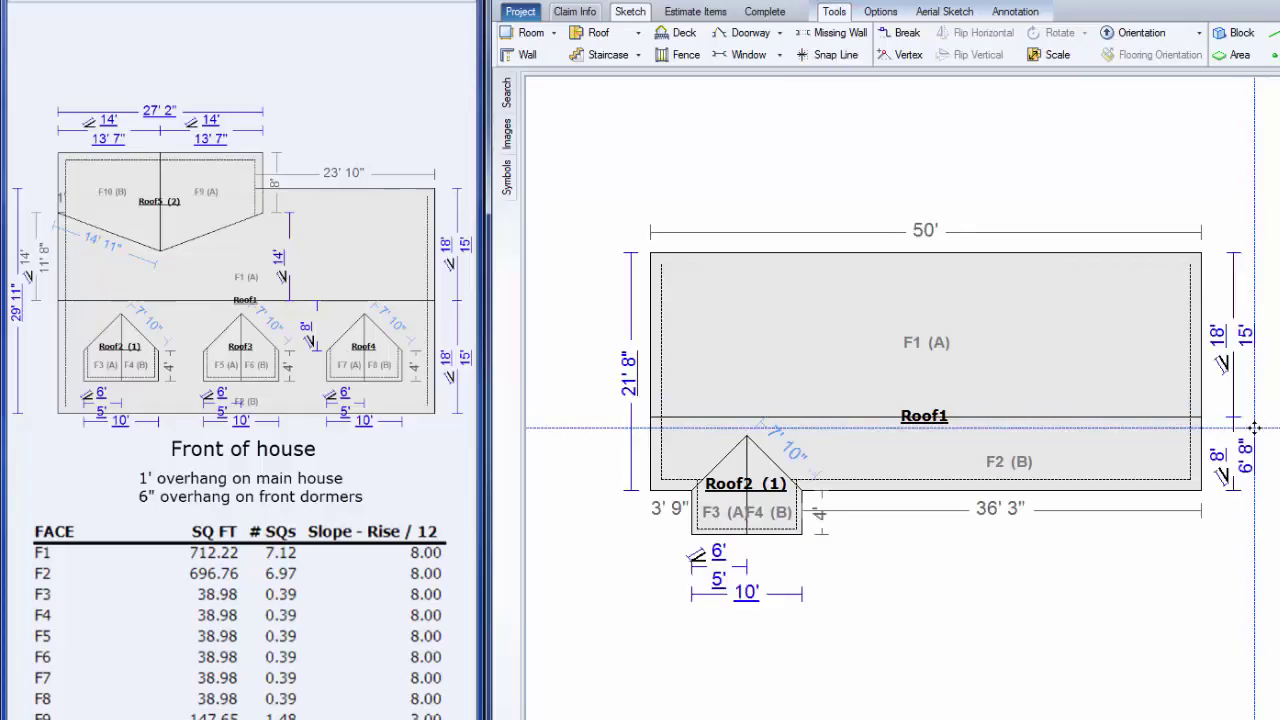
Snap the first dormer's back edge to the snap line just below the main ridge, and copy the dormer
left_click(735, 490)
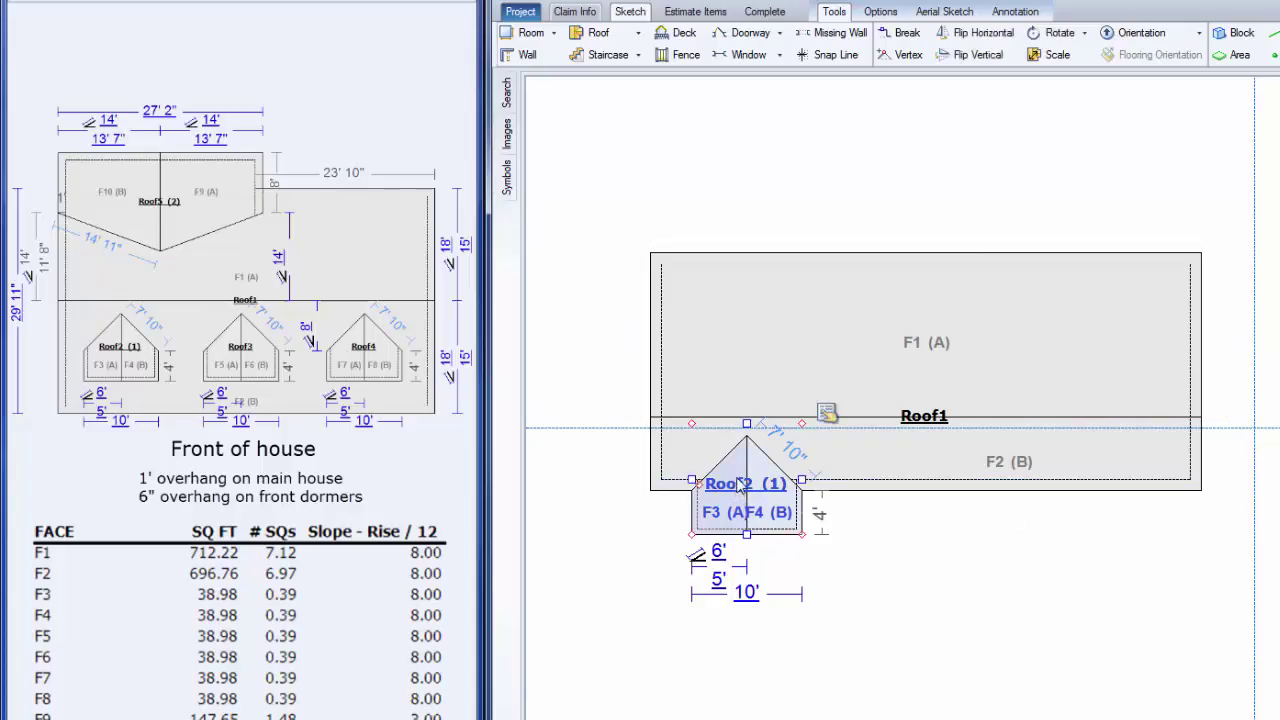
mouse_move(748, 425)
left_mouse_down()
mouse_move(746, 446)
mouse_move(746, 431)
left_mouse_up()
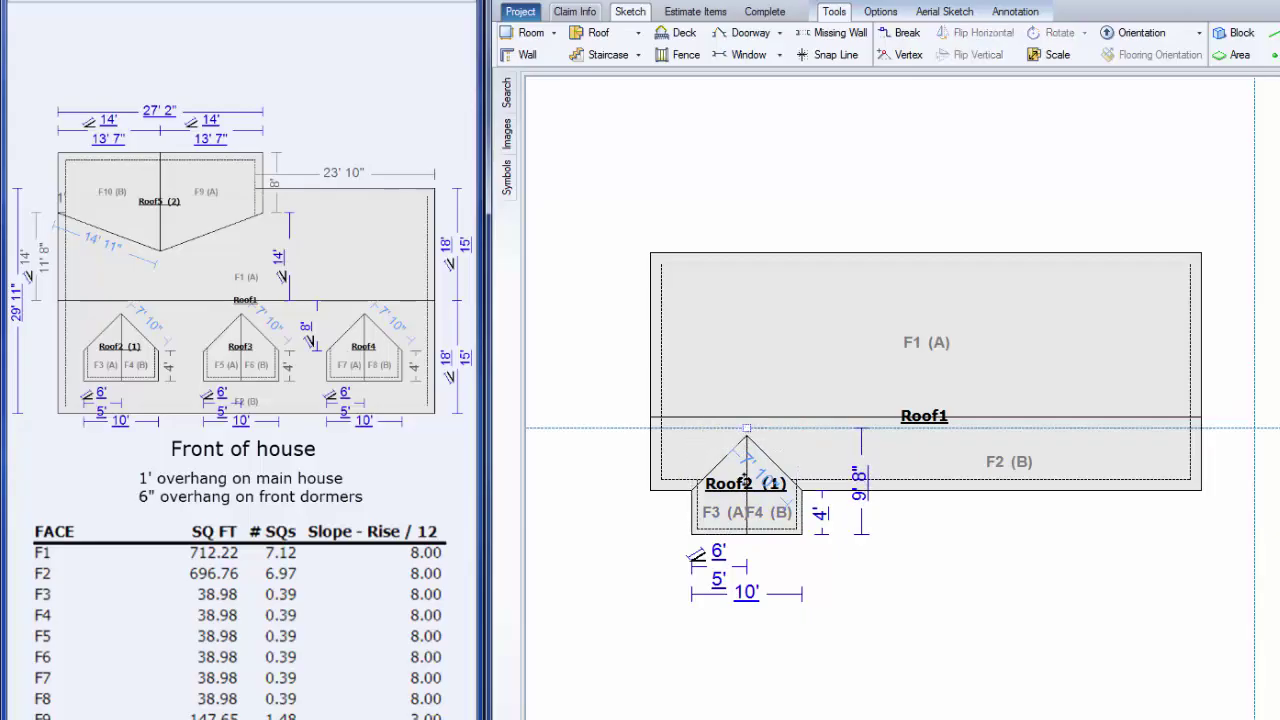
right_click(744, 487)
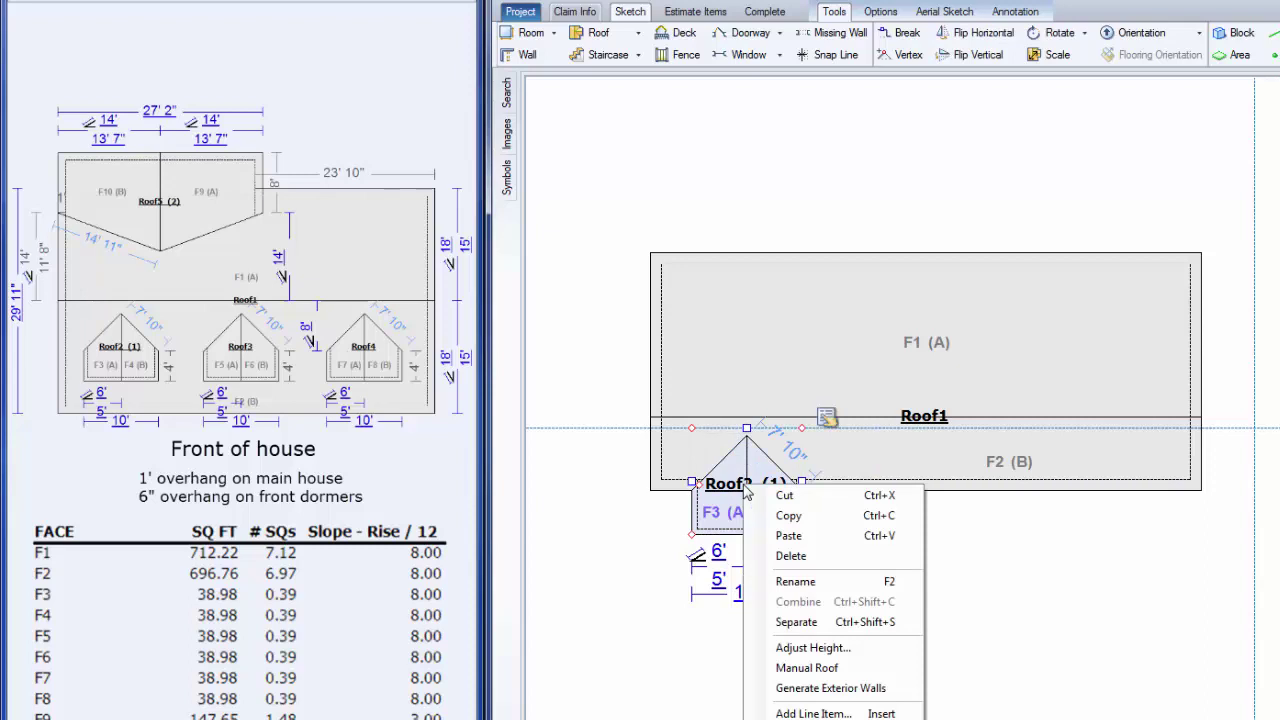
left_click(786, 519)
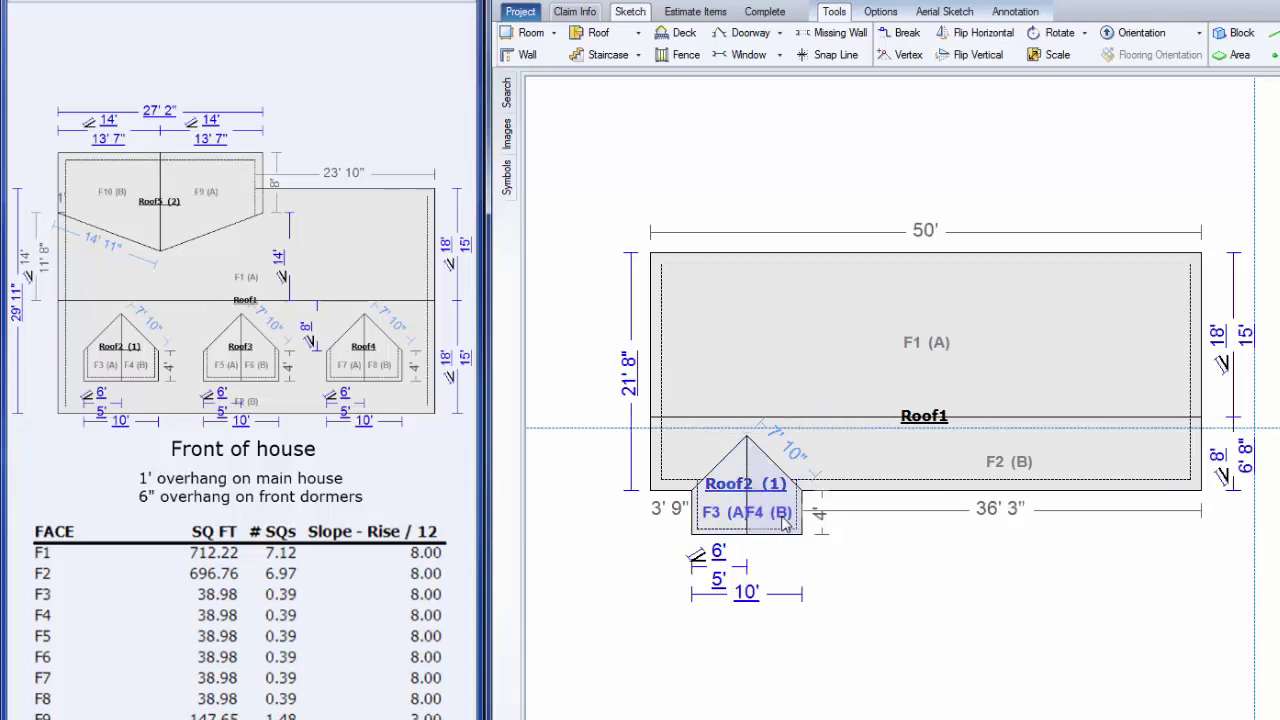
Paste two copies of the dormer along the main roof's F2 side, with their back edges on the snap line
right_click(898, 572)
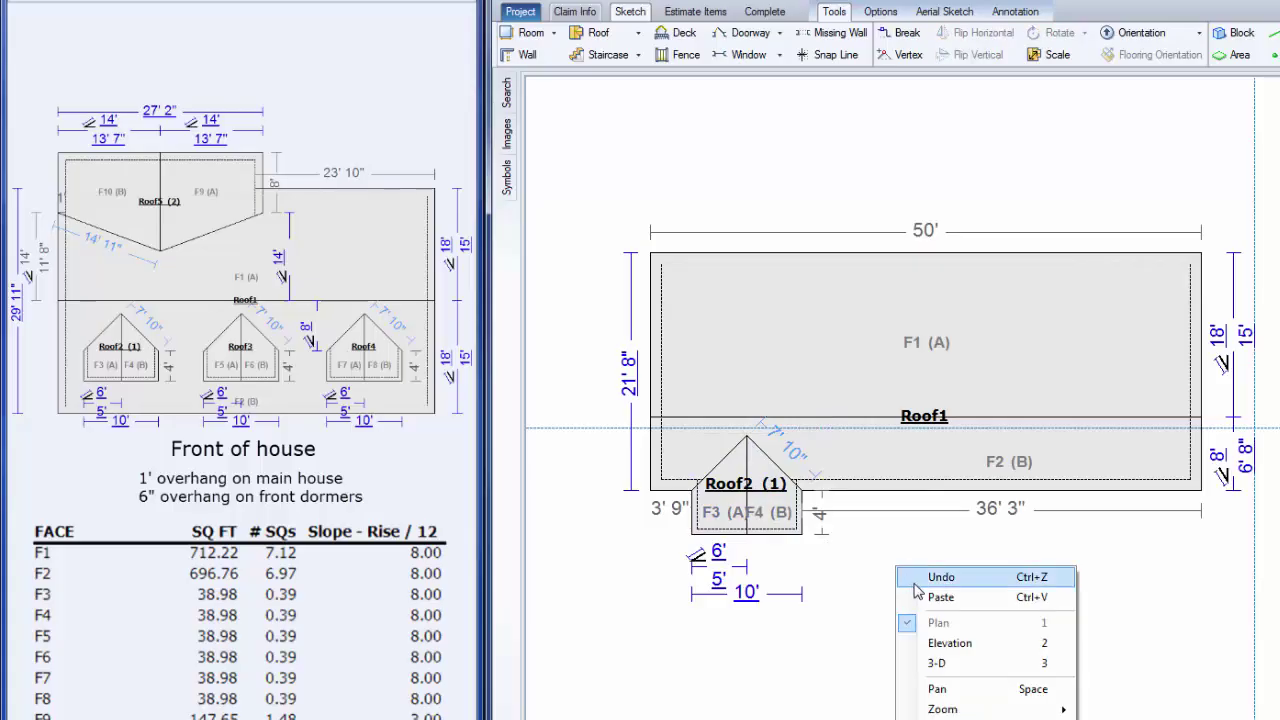
left_click(932, 598)
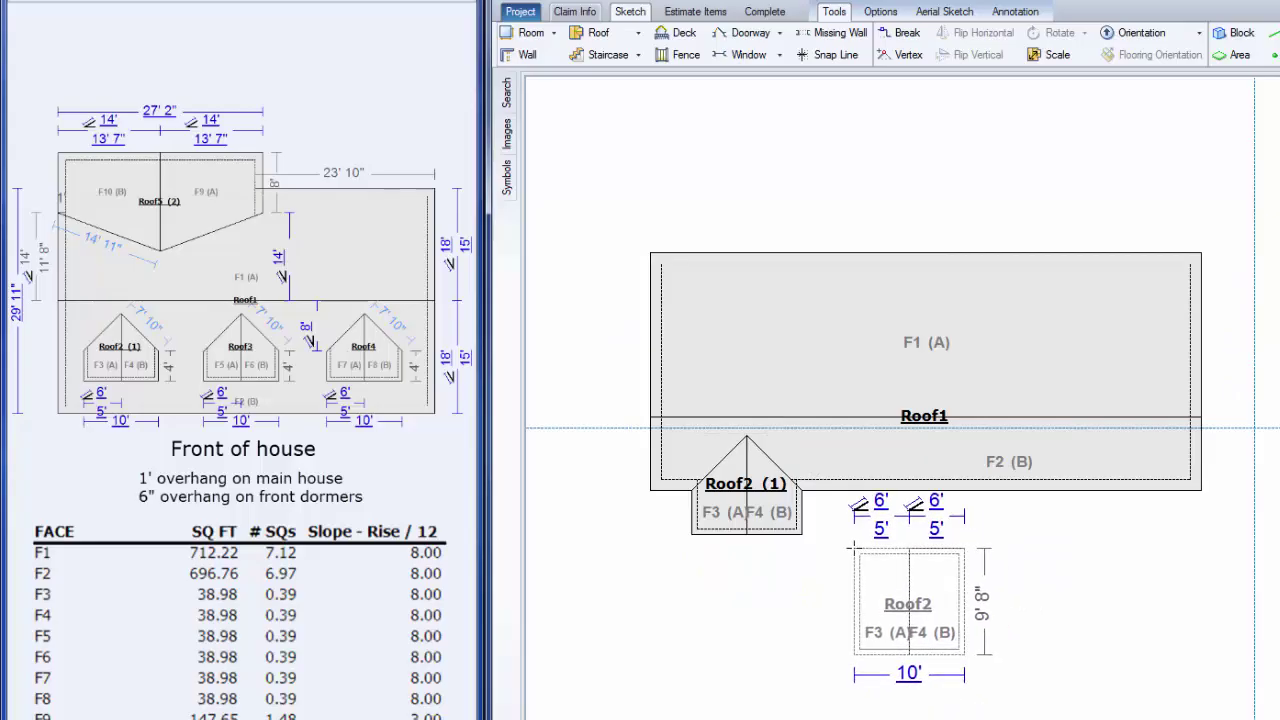
left_click_drag(852, 547, 864, 436)
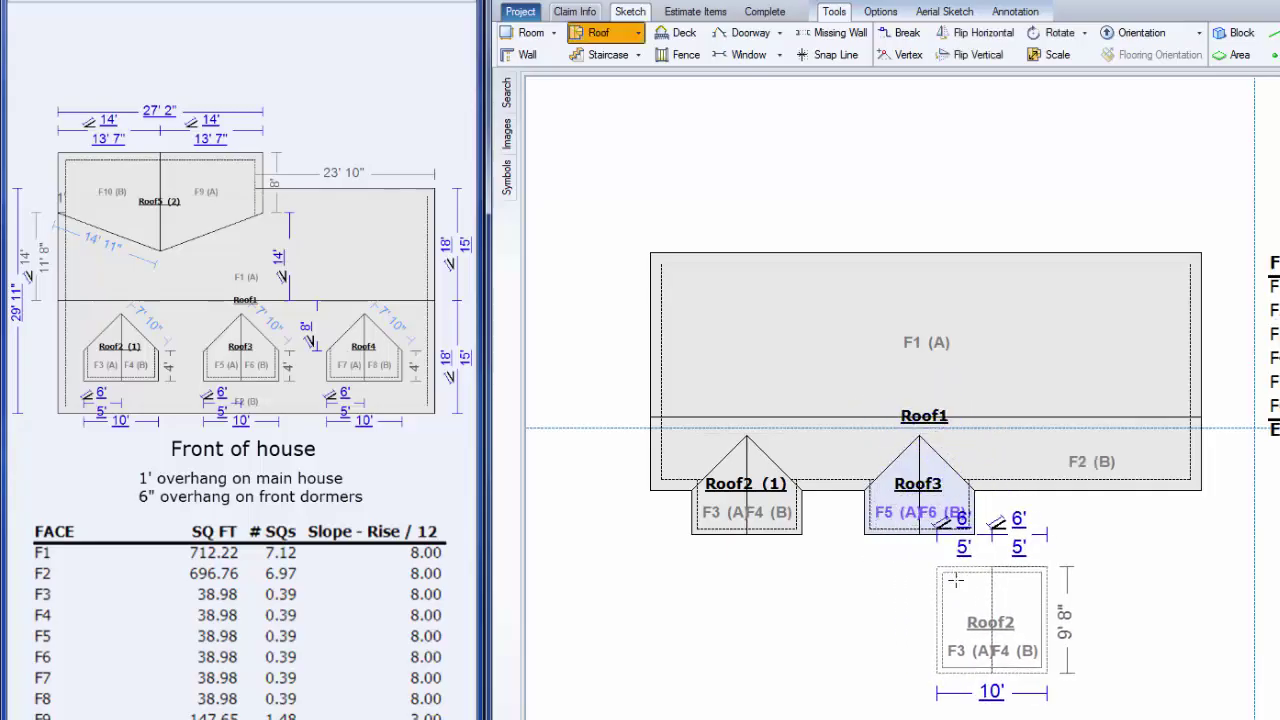
left_click(1033, 587)
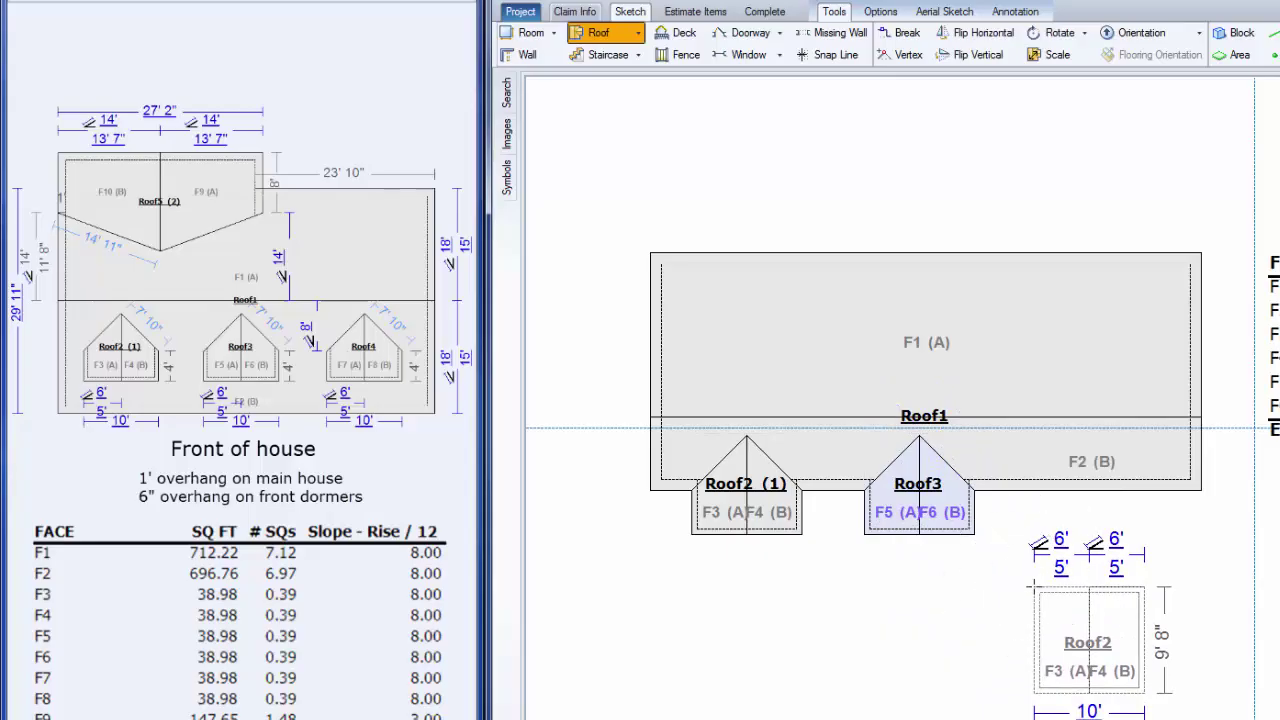
left_click_drag(1033, 587, 1045, 437)
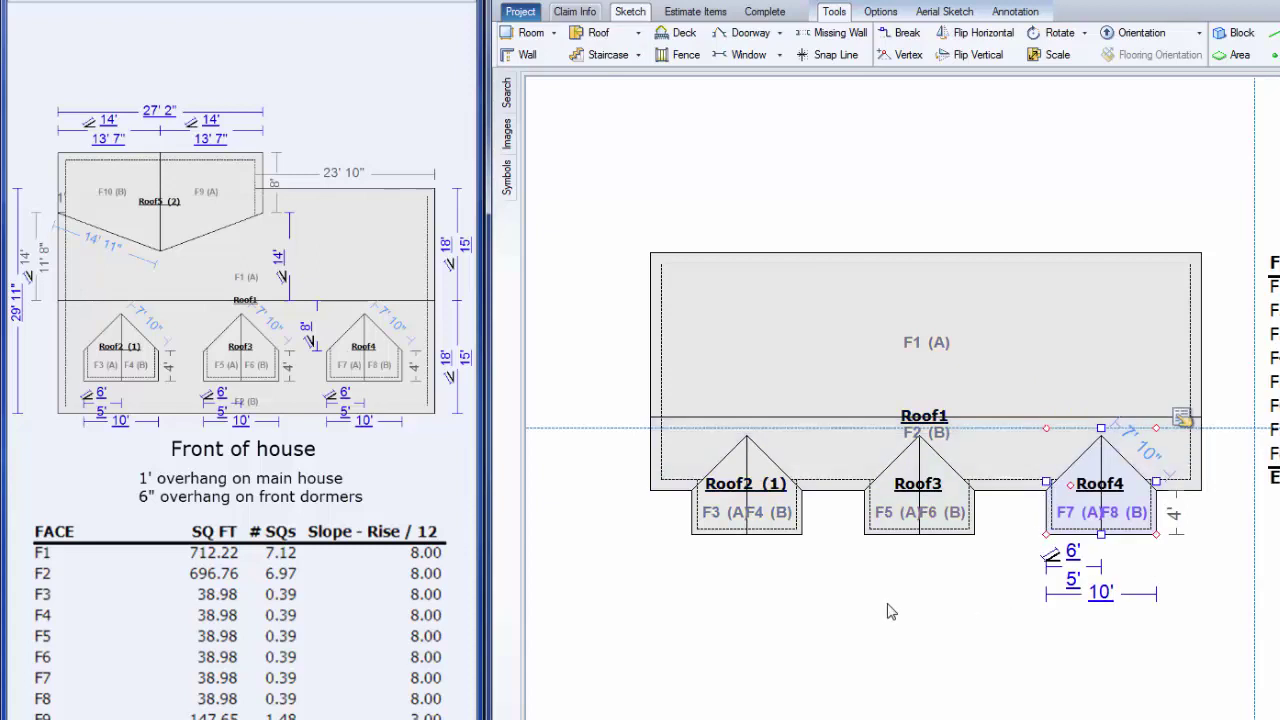
left_click(860, 624)
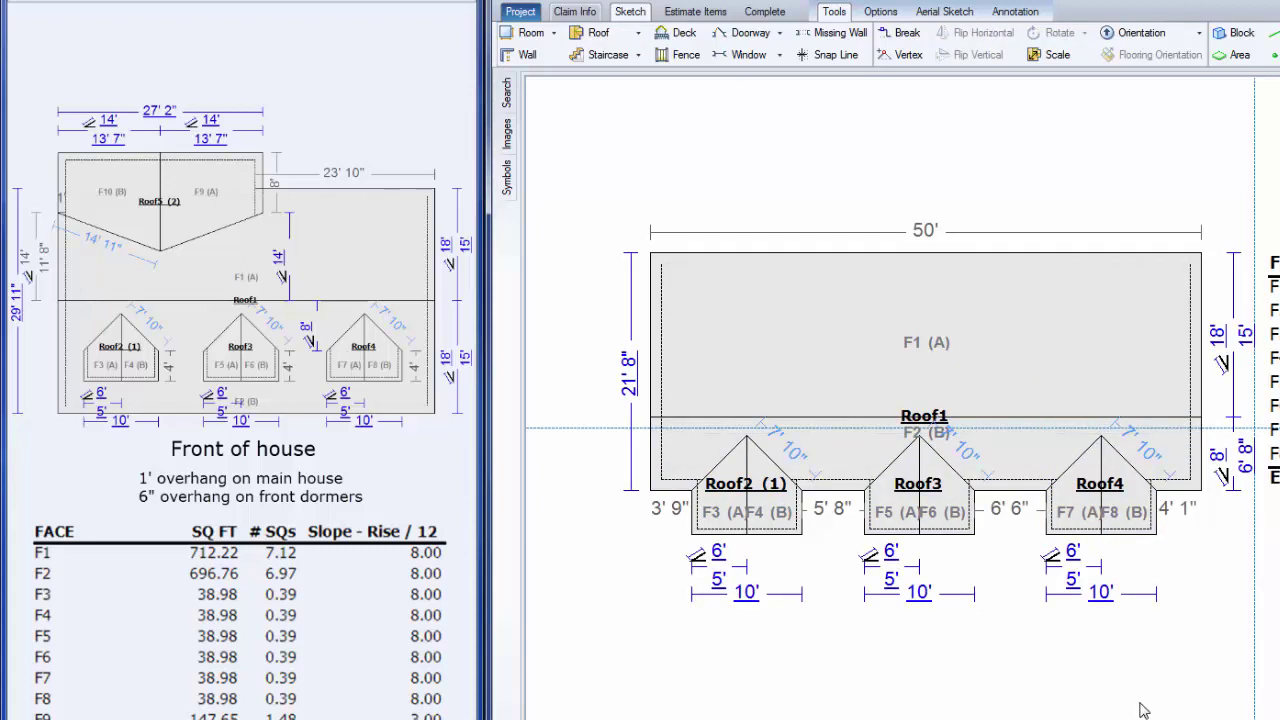
Set the main roof's F2 rafter length to 18' and remove the snap line
left_click(1219, 467)
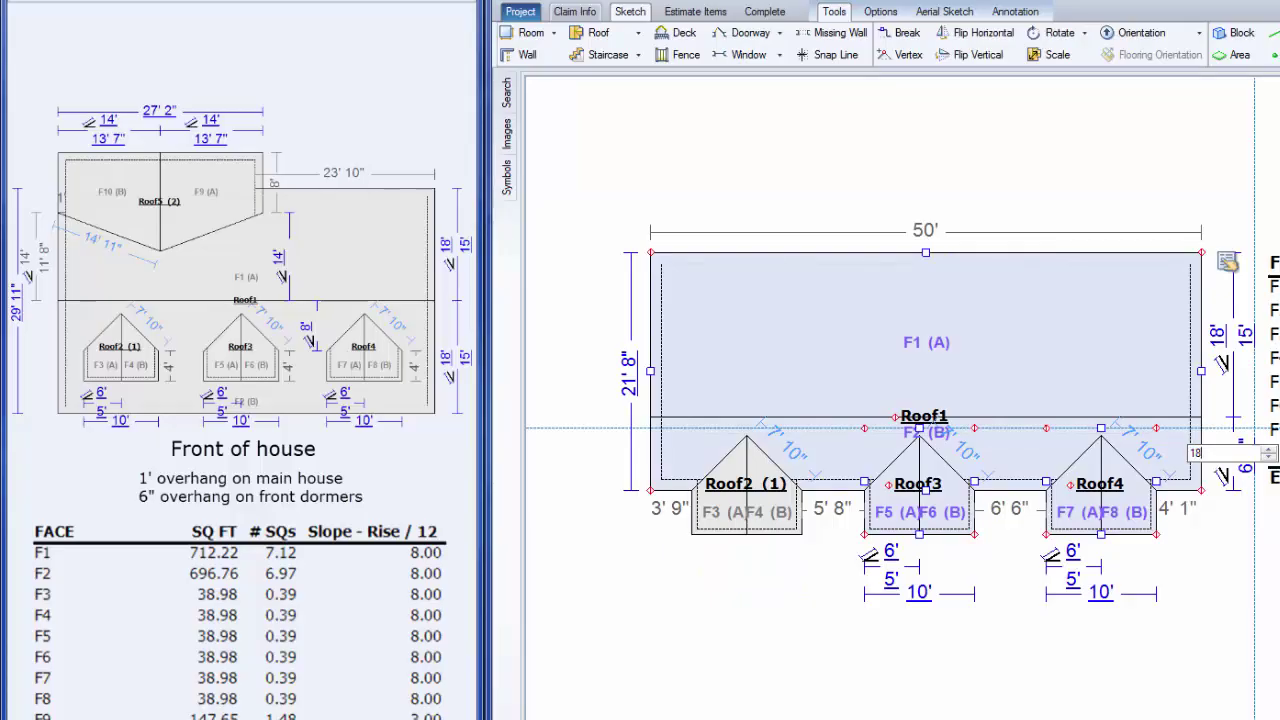
left_click(998, 416)
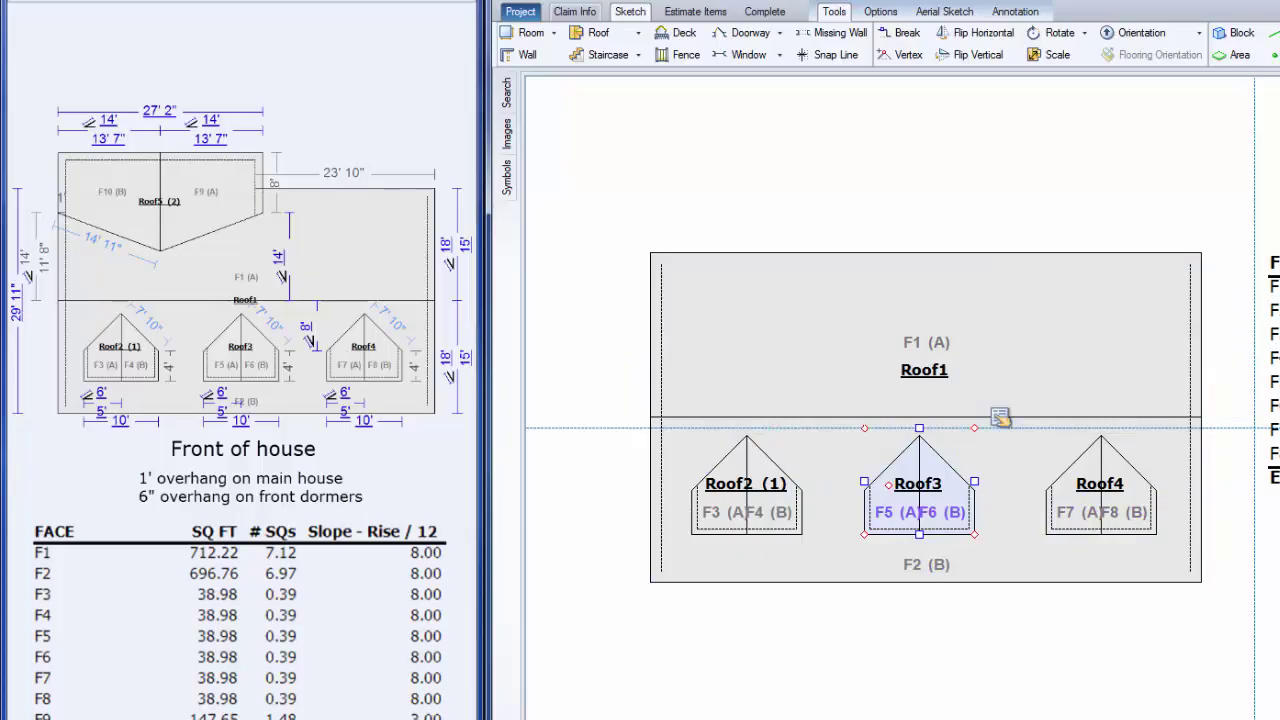
left_click(1255, 635)
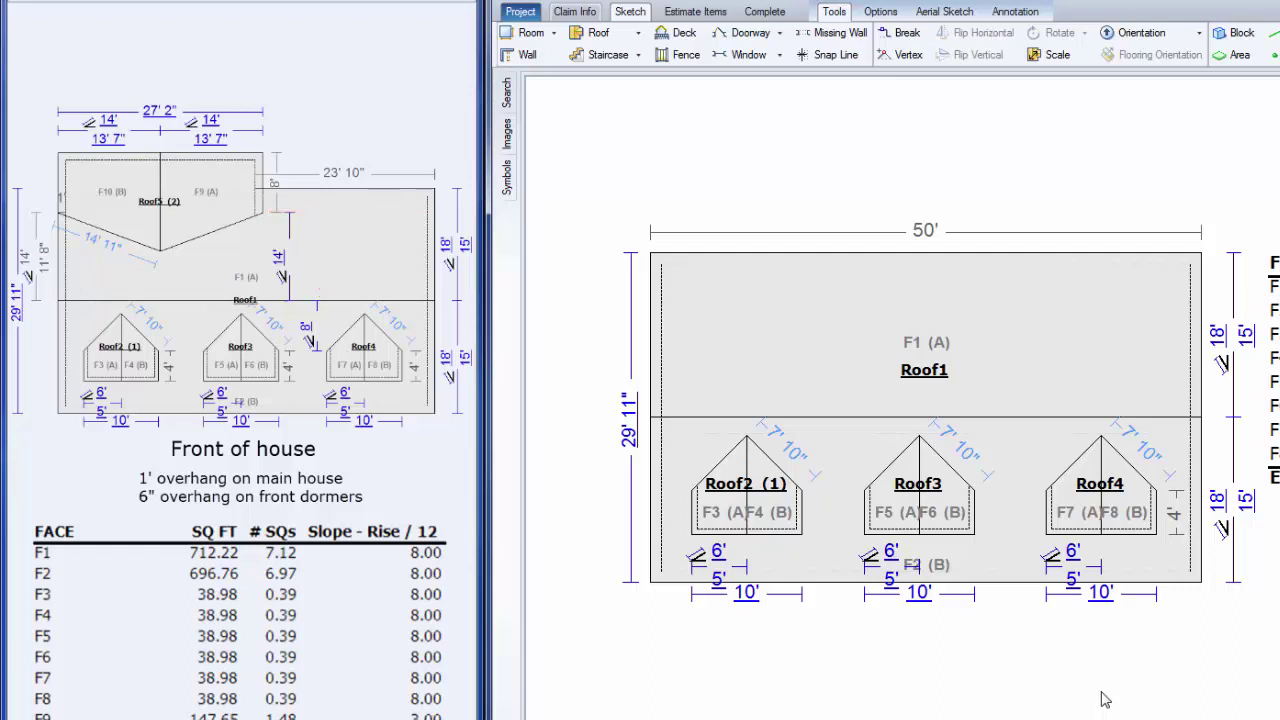
Set the main roof's F1 rafter length to 14'
left_click(1218, 336)
type("14")
key("Return")
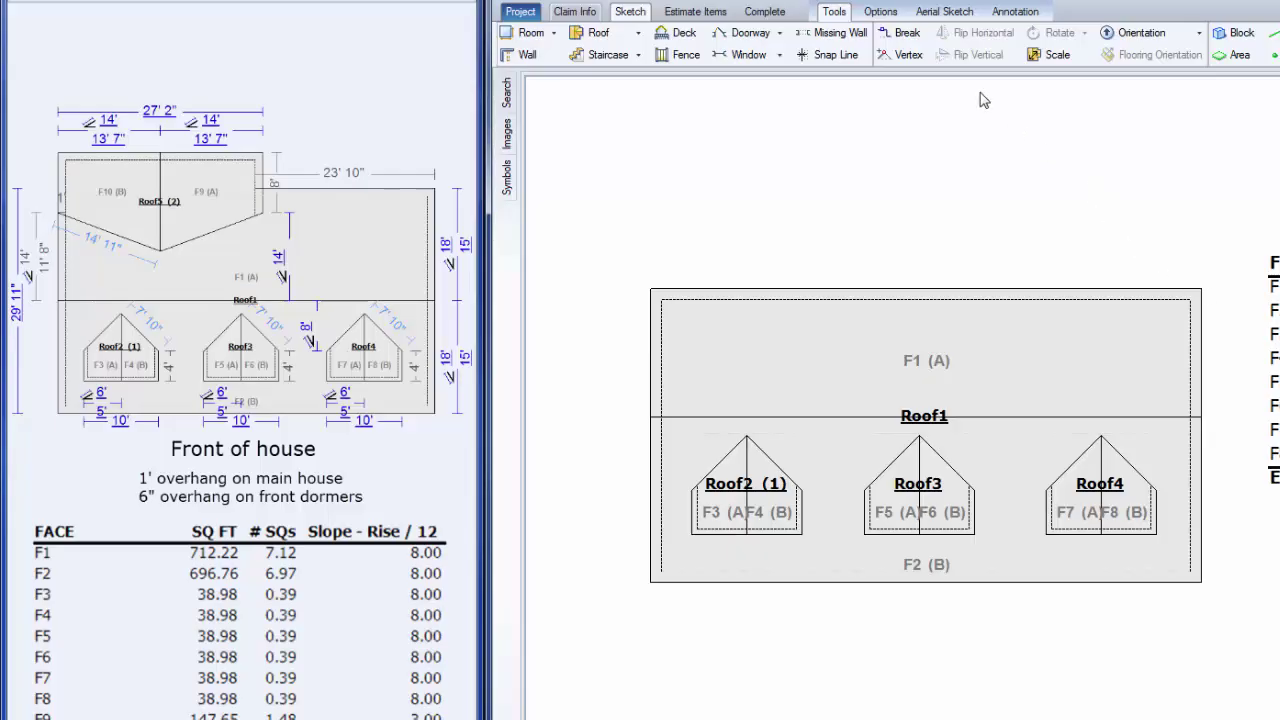
Break the main roof's F1 eave about 15' 8" from its left end and pull that segment outward about 7' 3" as a rear gable
left_click(912, 36)
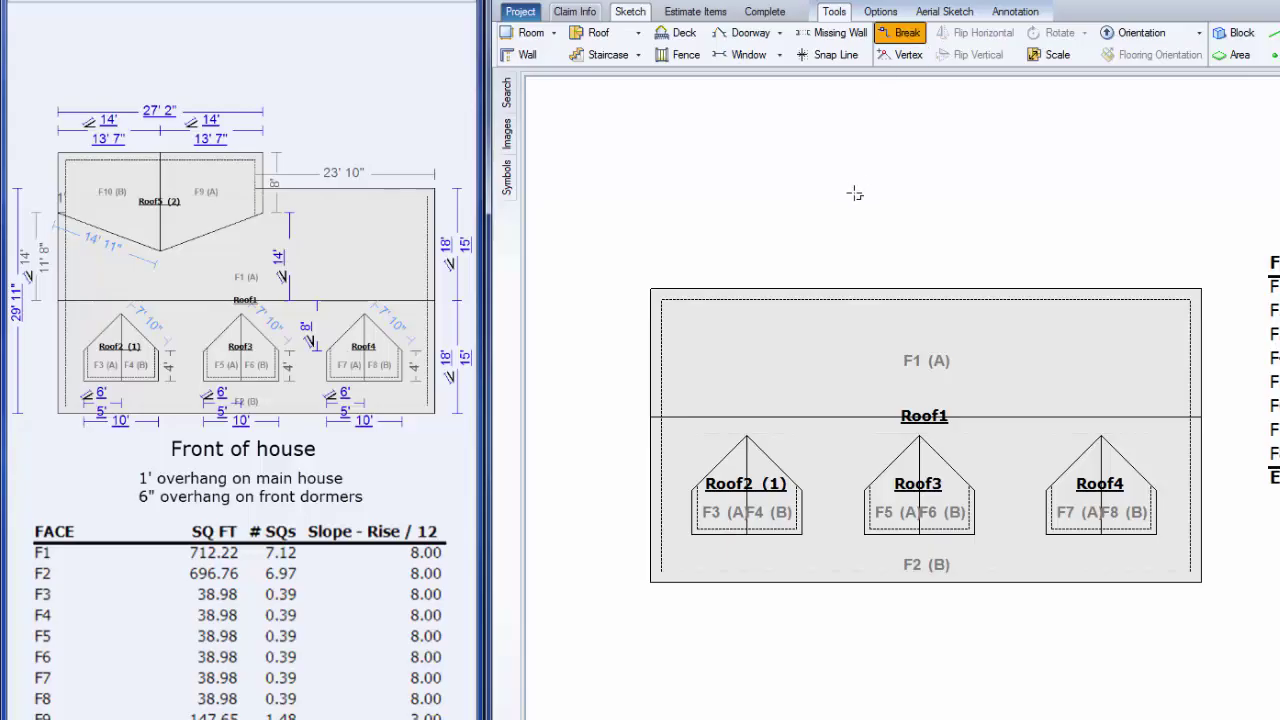
left_click(822, 288)
left_click_drag(735, 287, 731, 226)
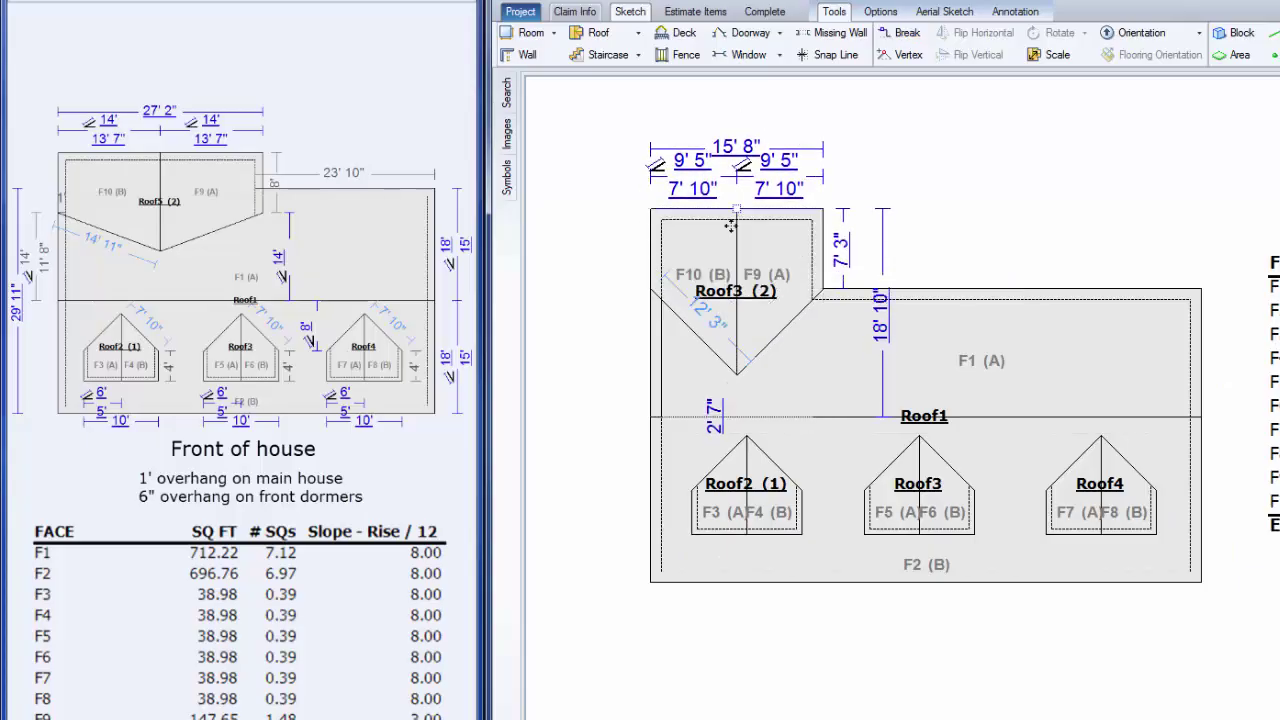
Set the rear roof's A and B slope to 3 in 12 and lock the slope settings
left_click(735, 291)
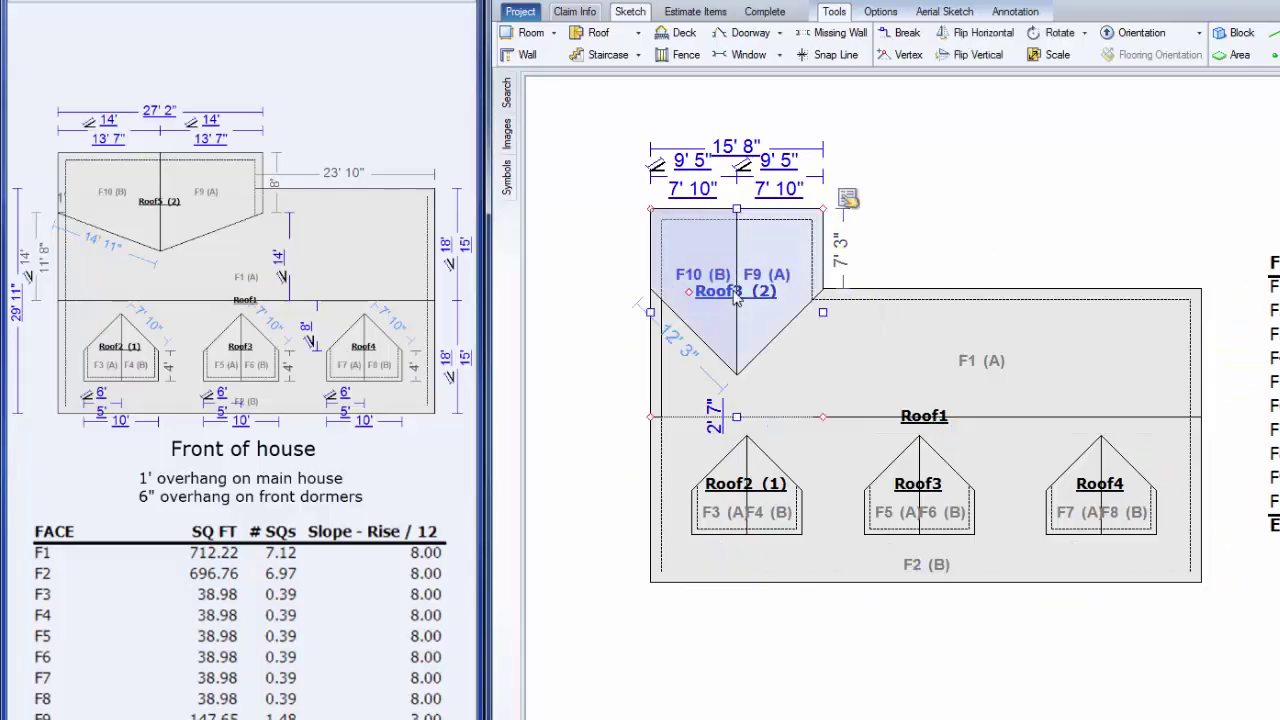
left_click(847, 199)
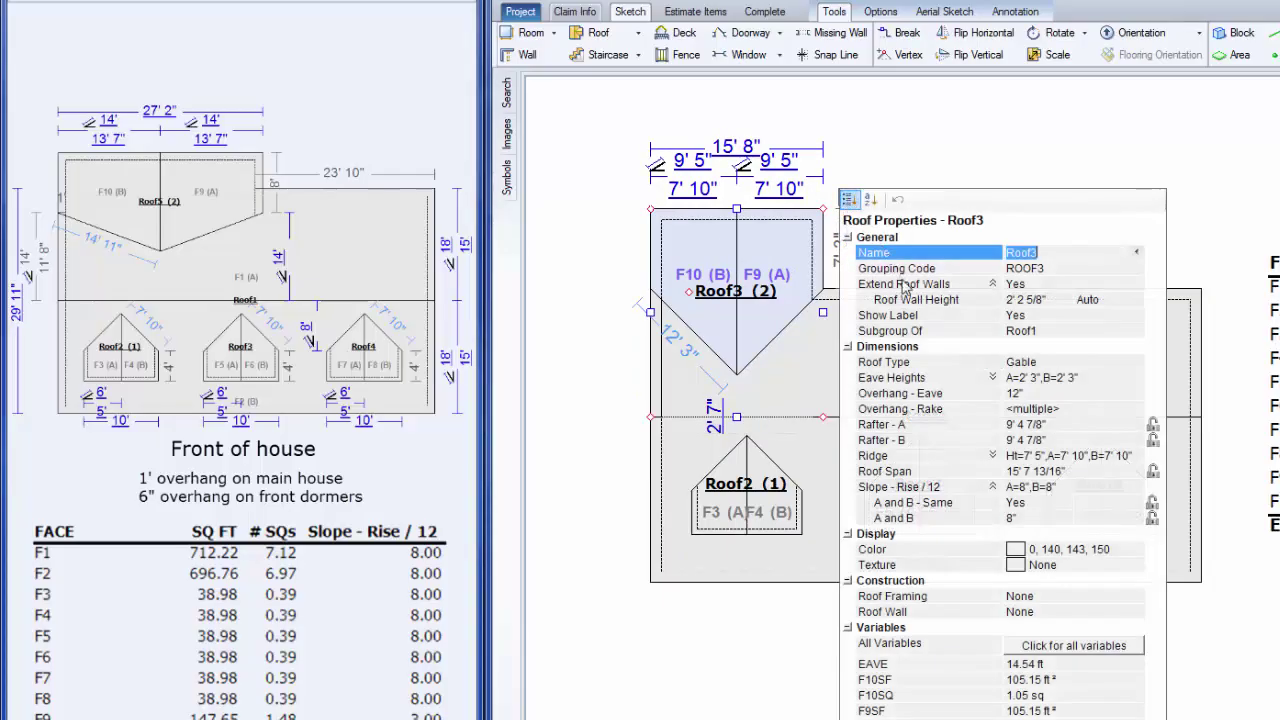
left_click(1012, 522)
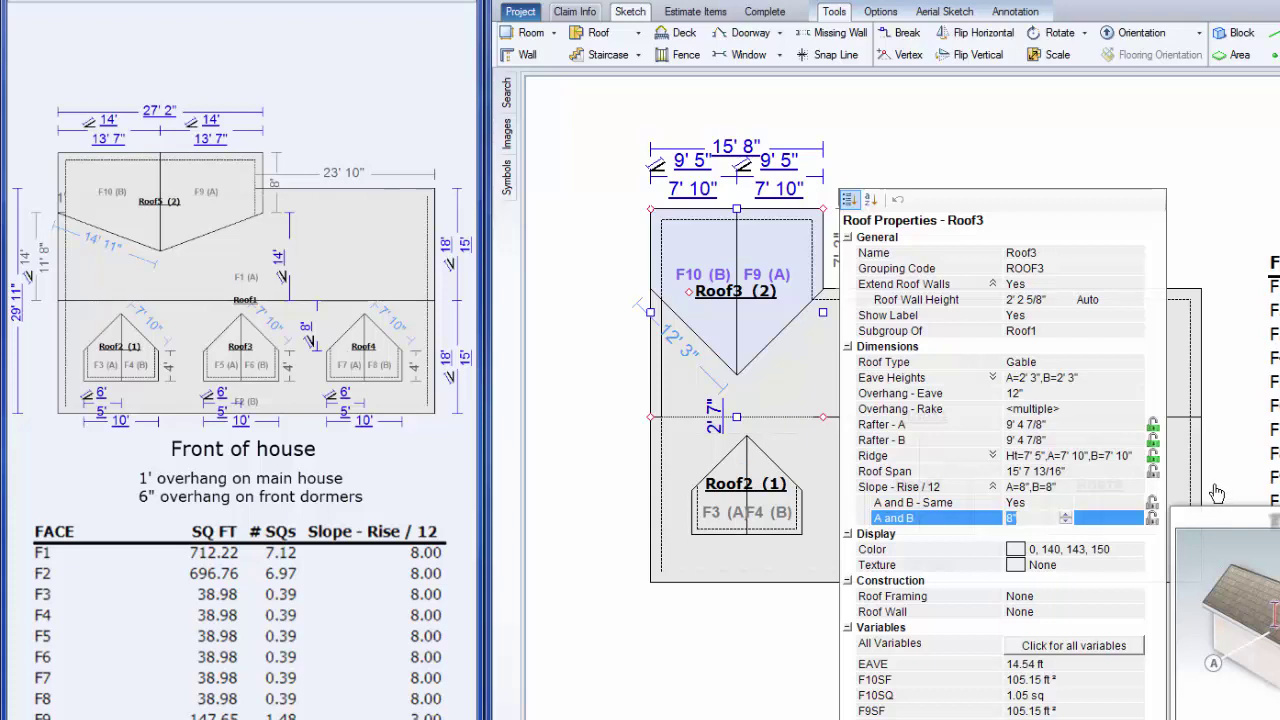
type("3")
key("Return")
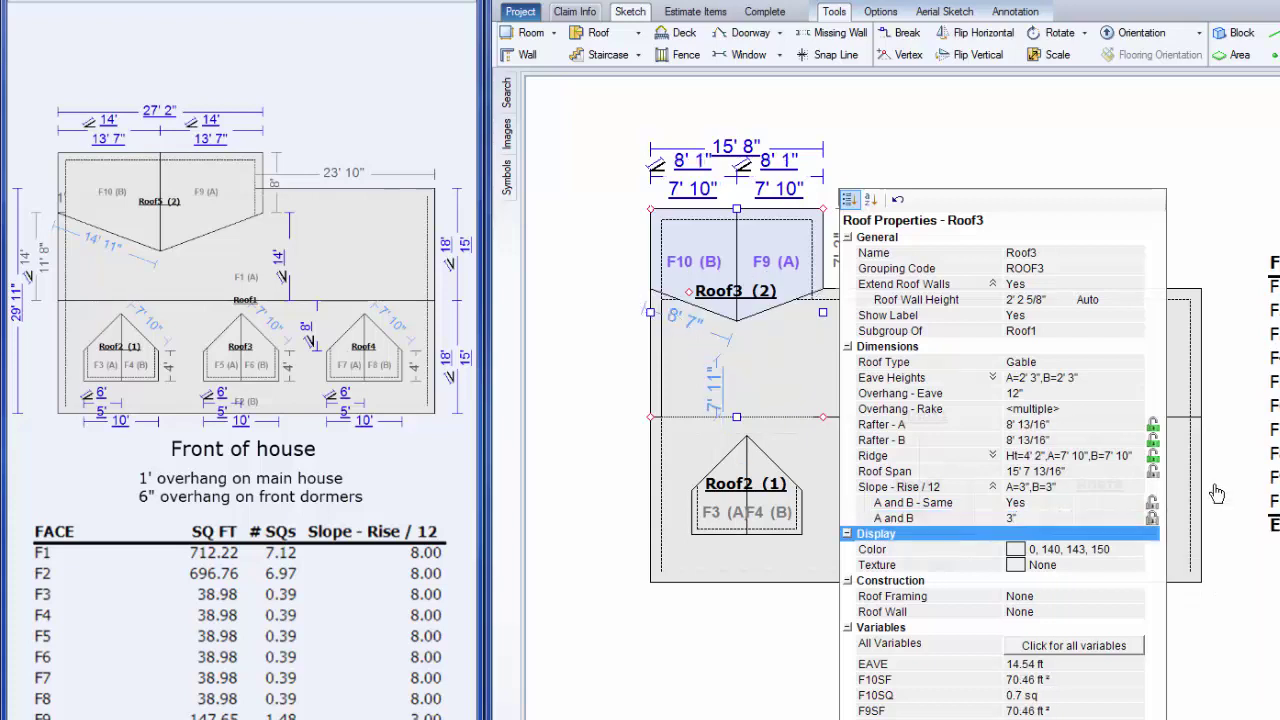
left_click(1153, 506)
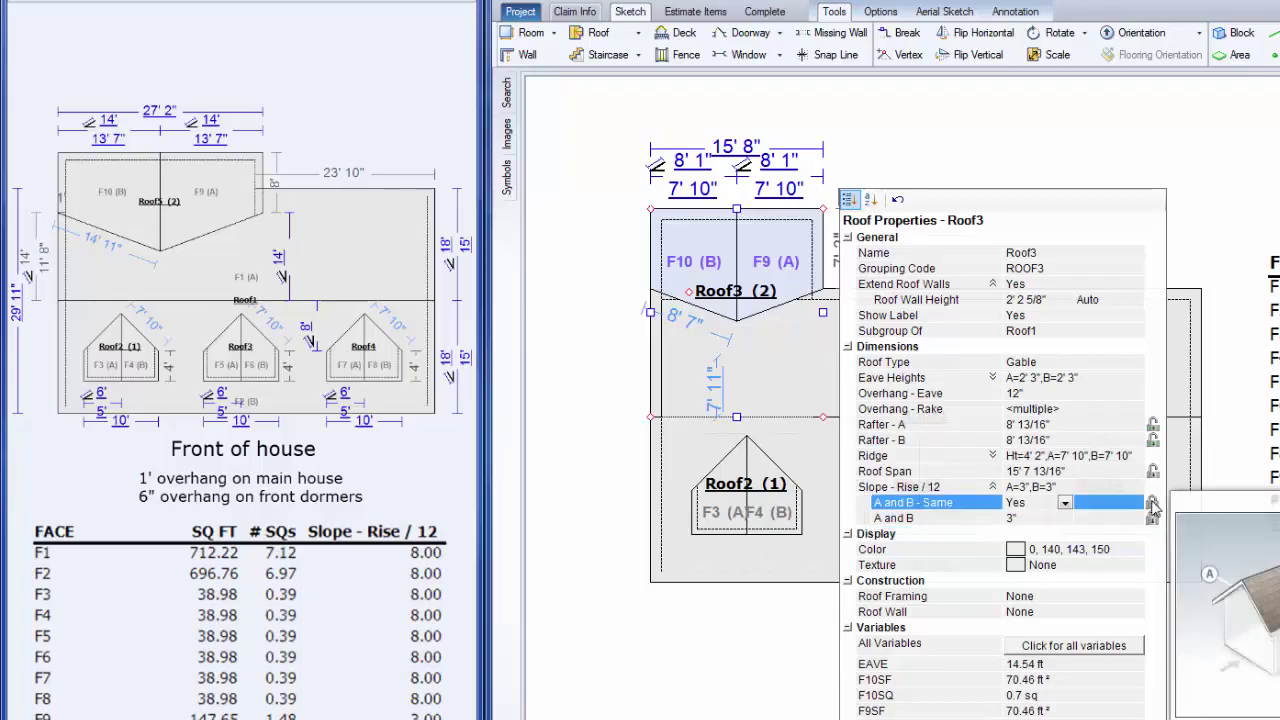
Set the rear roof's rafters A and B to 14' and lock both lengths
left_click(1066, 425)
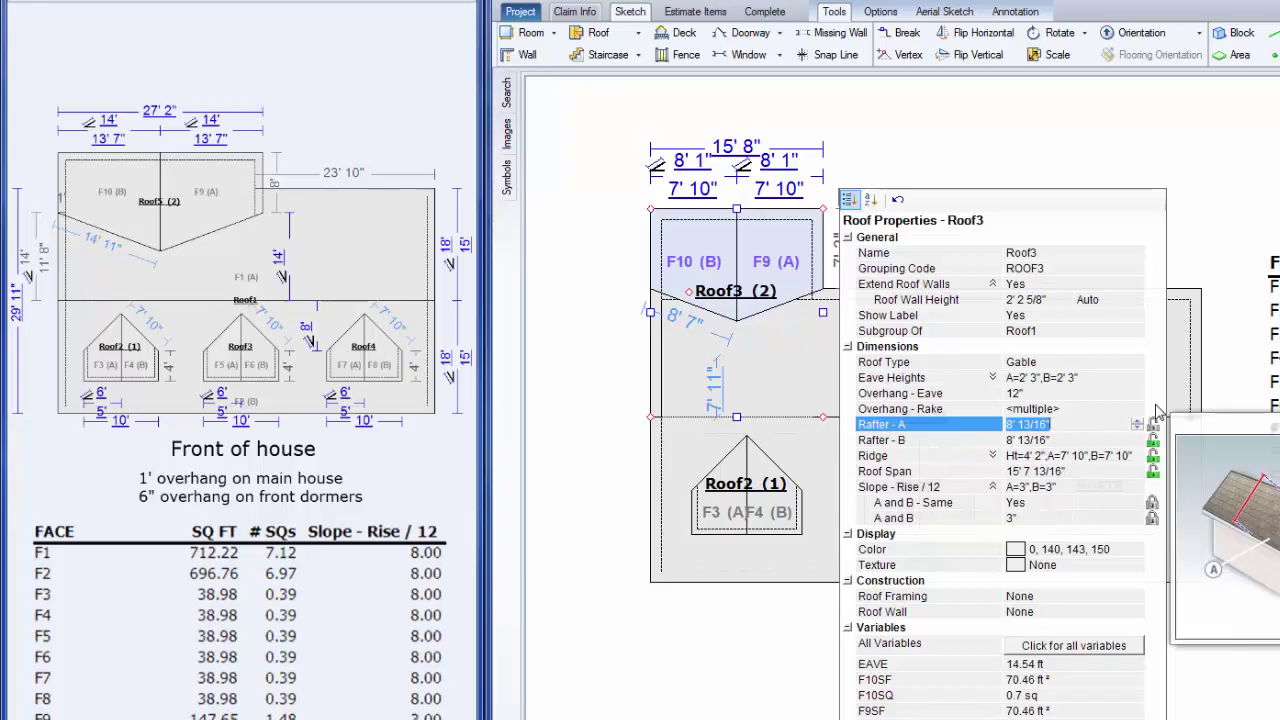
type("14")
key("Tab")
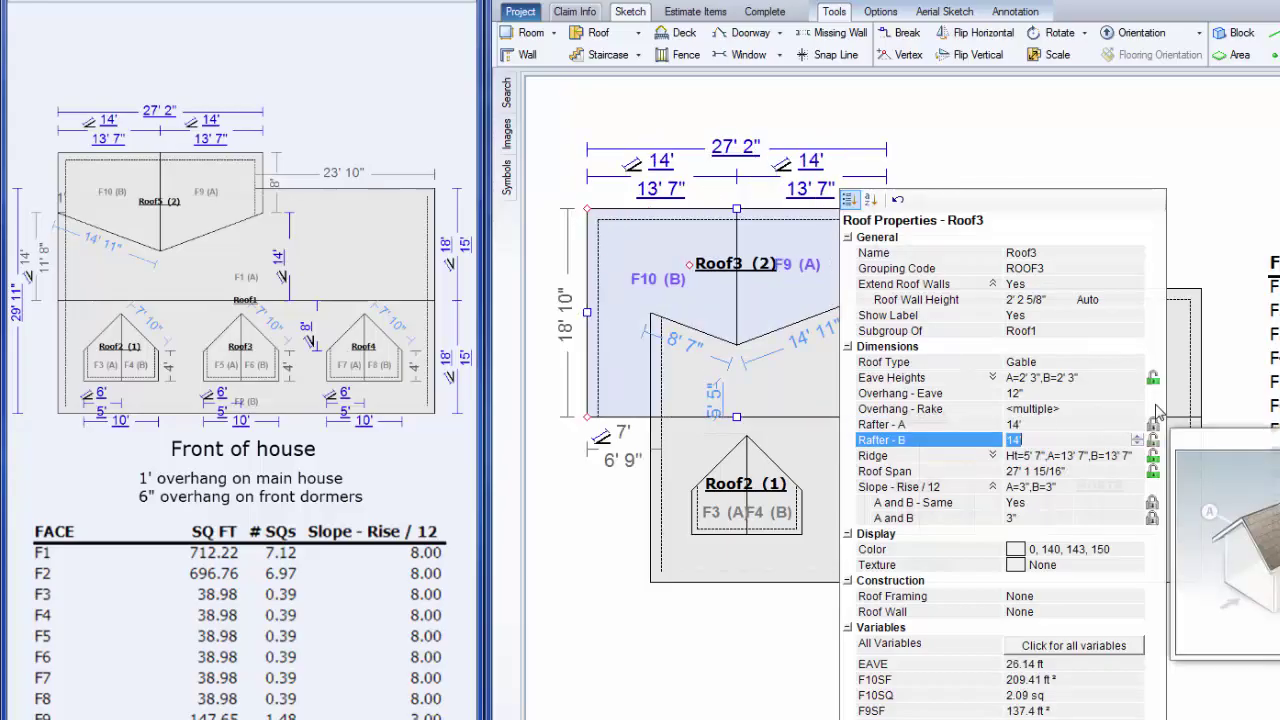
left_click(1154, 442)
Align the rear roof's left edge with the main roof's left gable end and set its projection beyond the F1 eave to 8'
left_click_drag(690, 272, 760, 240)
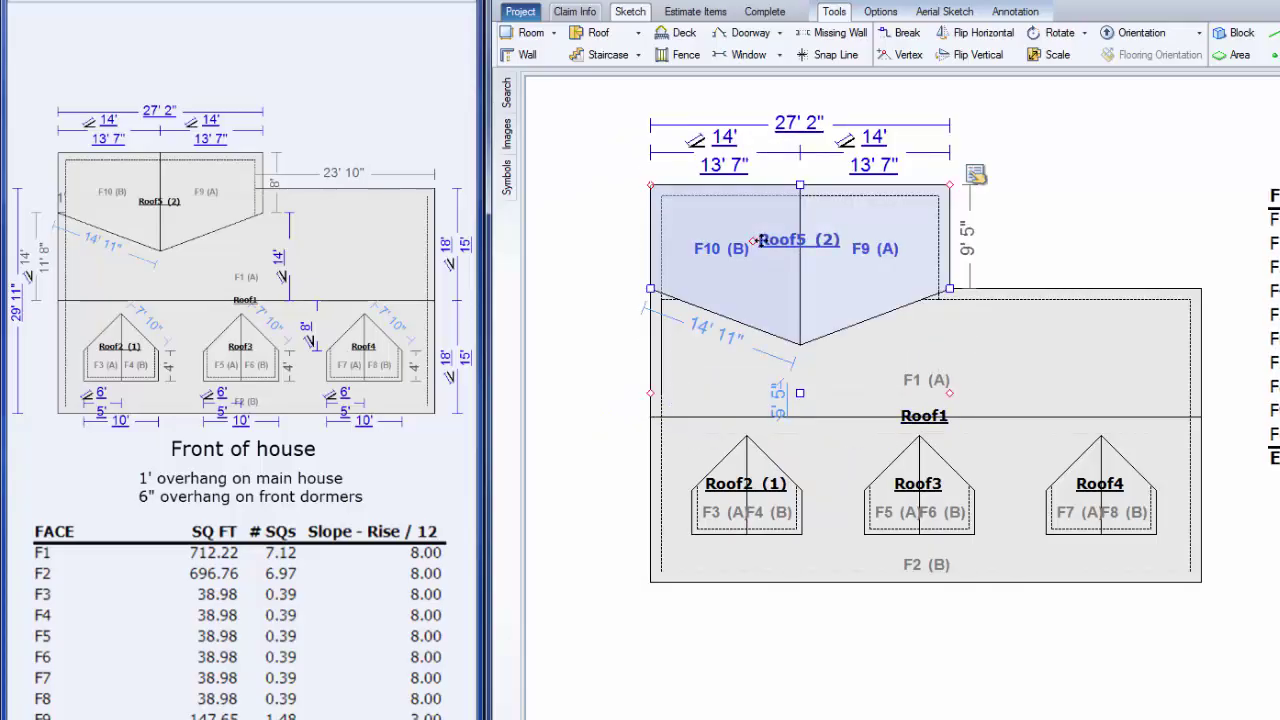
left_click(797, 185)
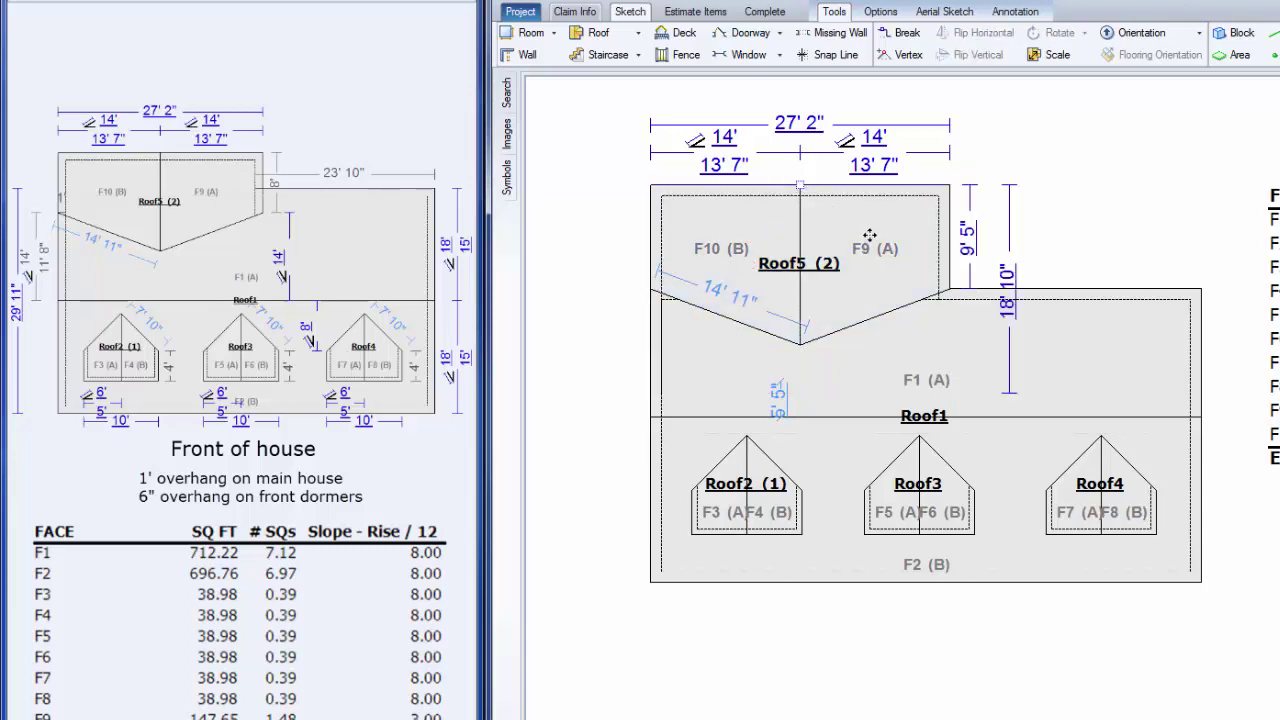
left_click(968, 238)
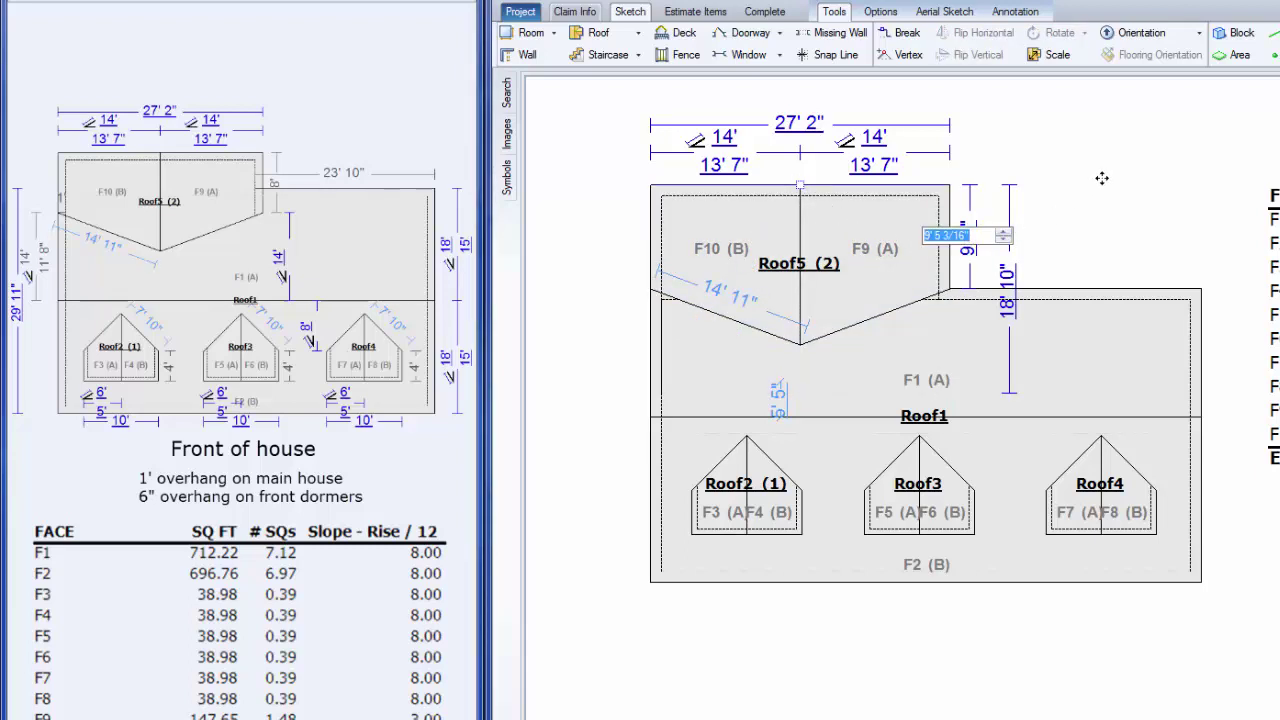
type("8")
key("Return")
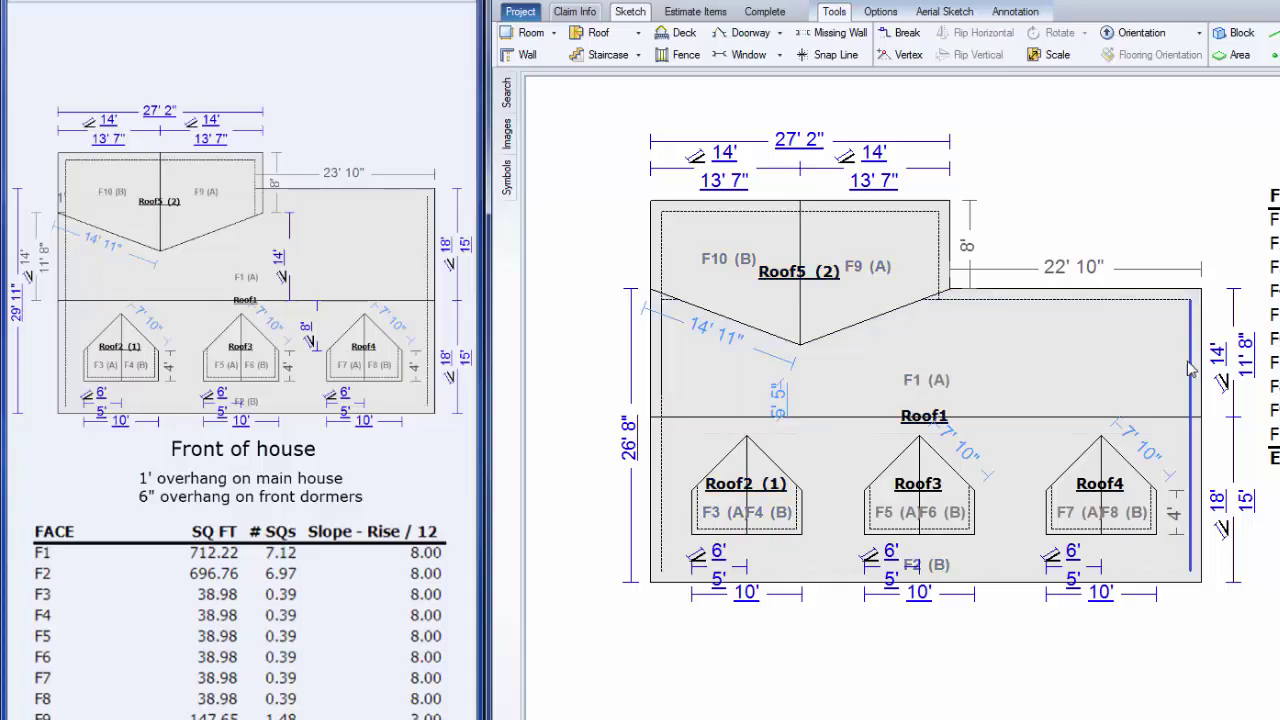
Set the main roof's F1 rafter length to 18'
left_click(1218, 362)
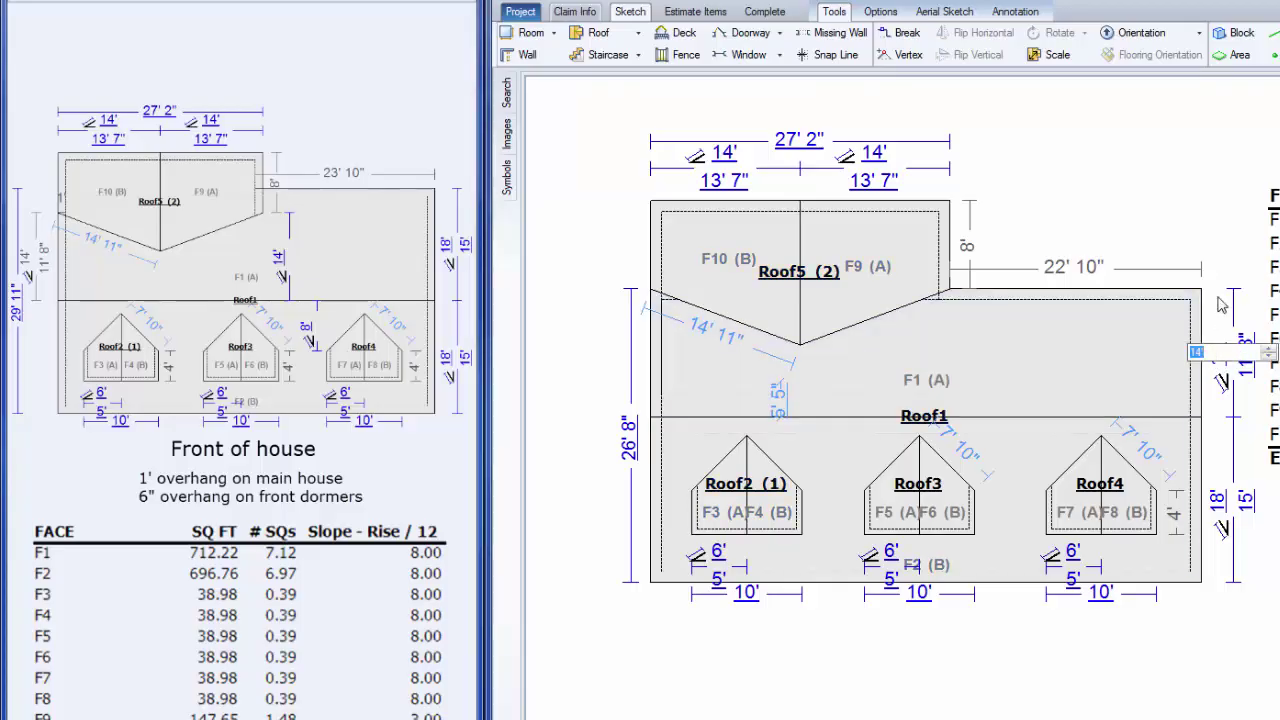
type("18")
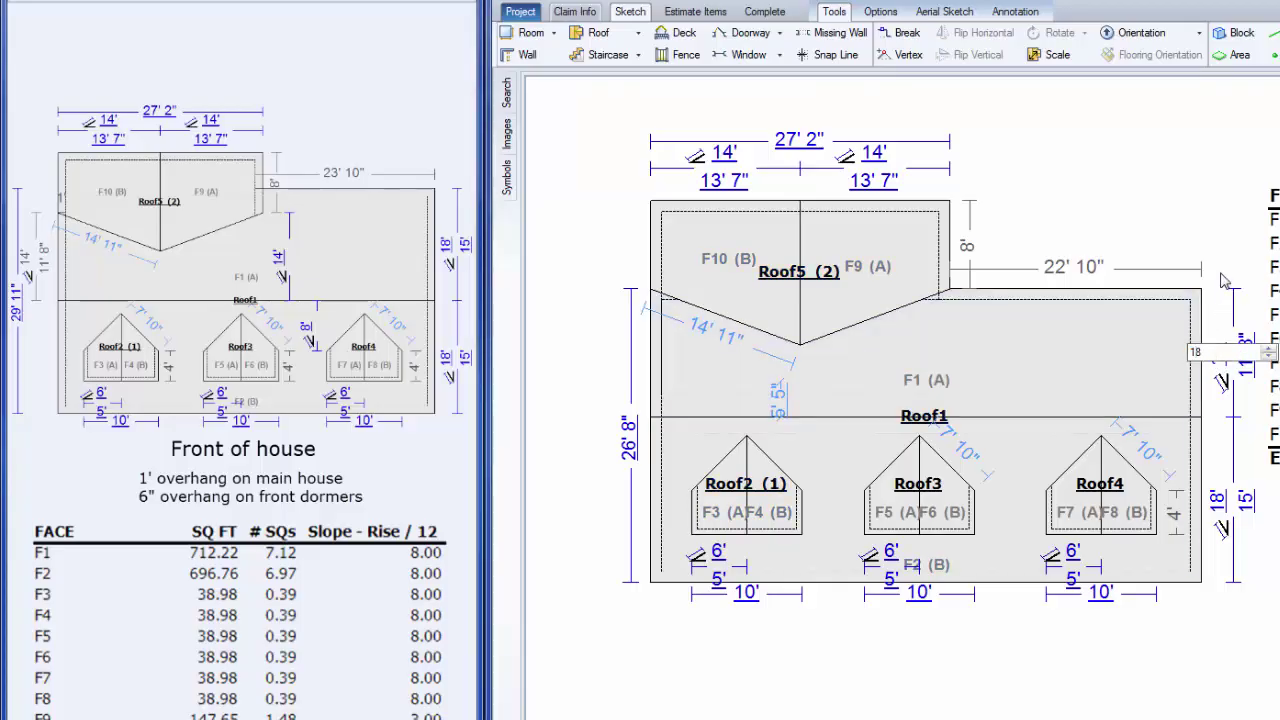
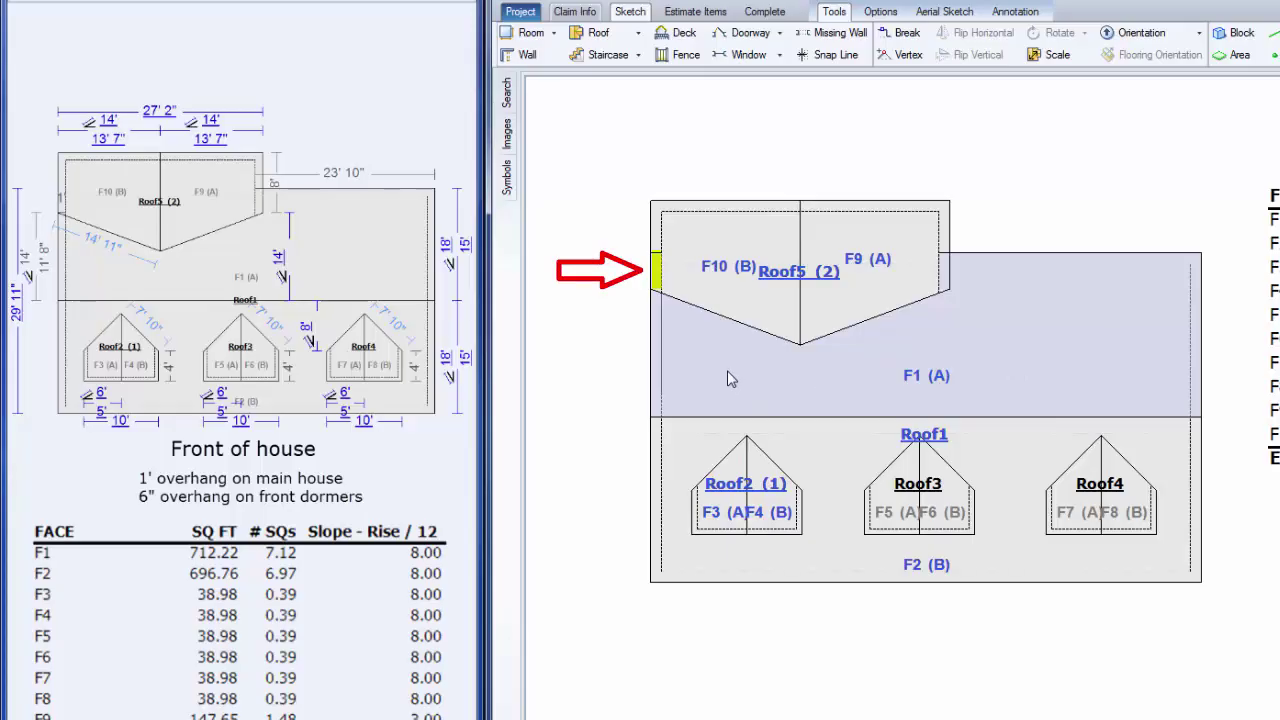
left_click(724, 375)
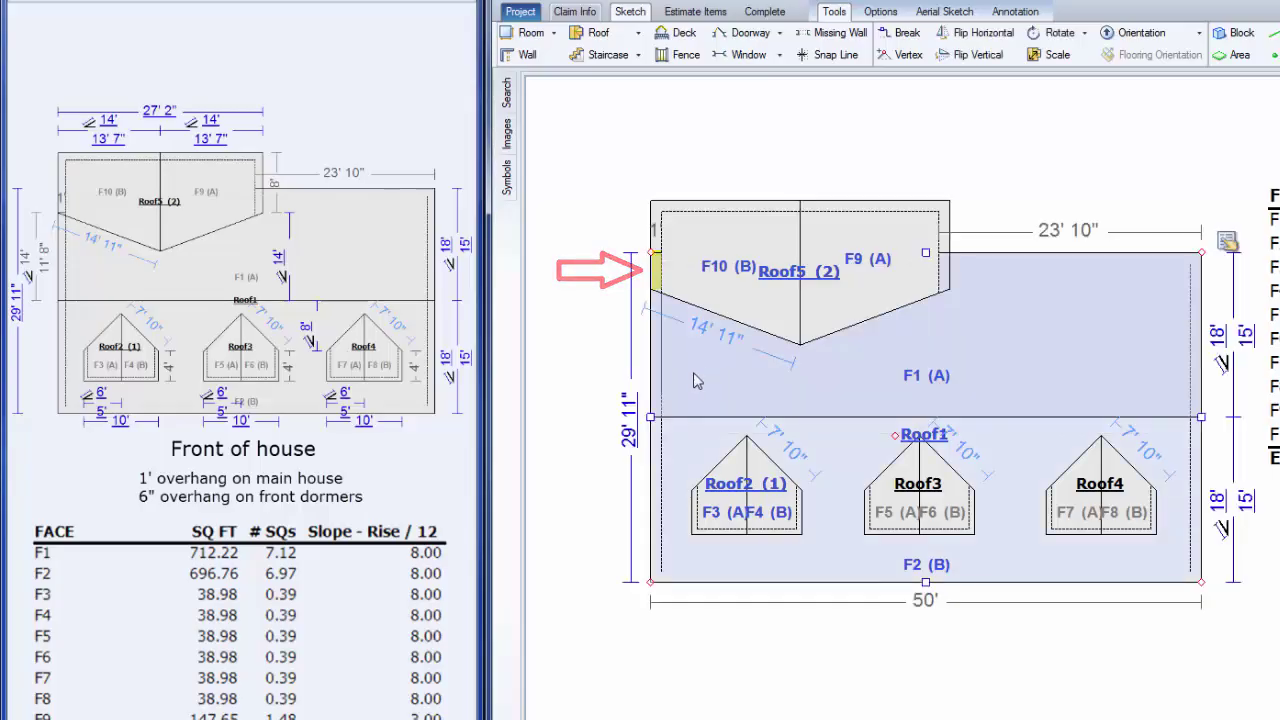
left_click(582, 377)
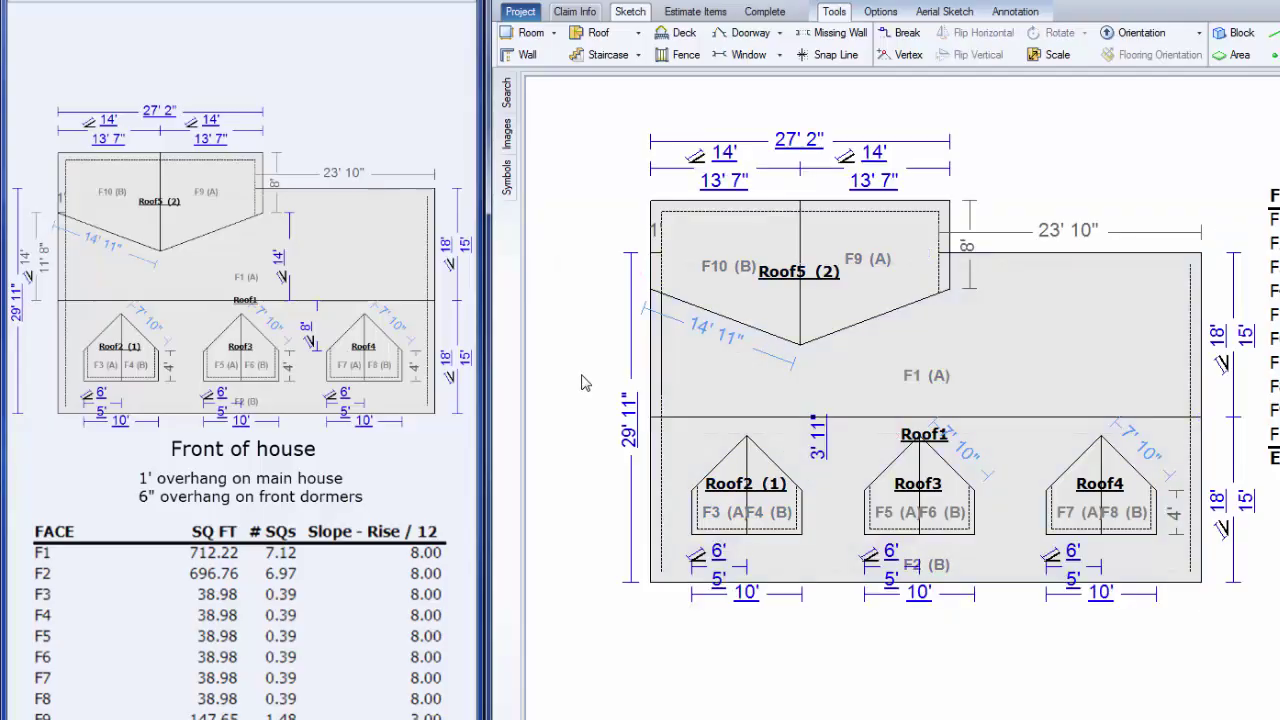
Inspect the roof model in 3-D, focusing on the corner where the main roof's F1 eave meets the rear roof
mouse_move(585, 383)
left_mouse_down()
mouse_move(606, 400)
mouse_move(580, 508)
mouse_move(586, 542)
left_mouse_up()
left_click_drag(535, 499, 795, 320)
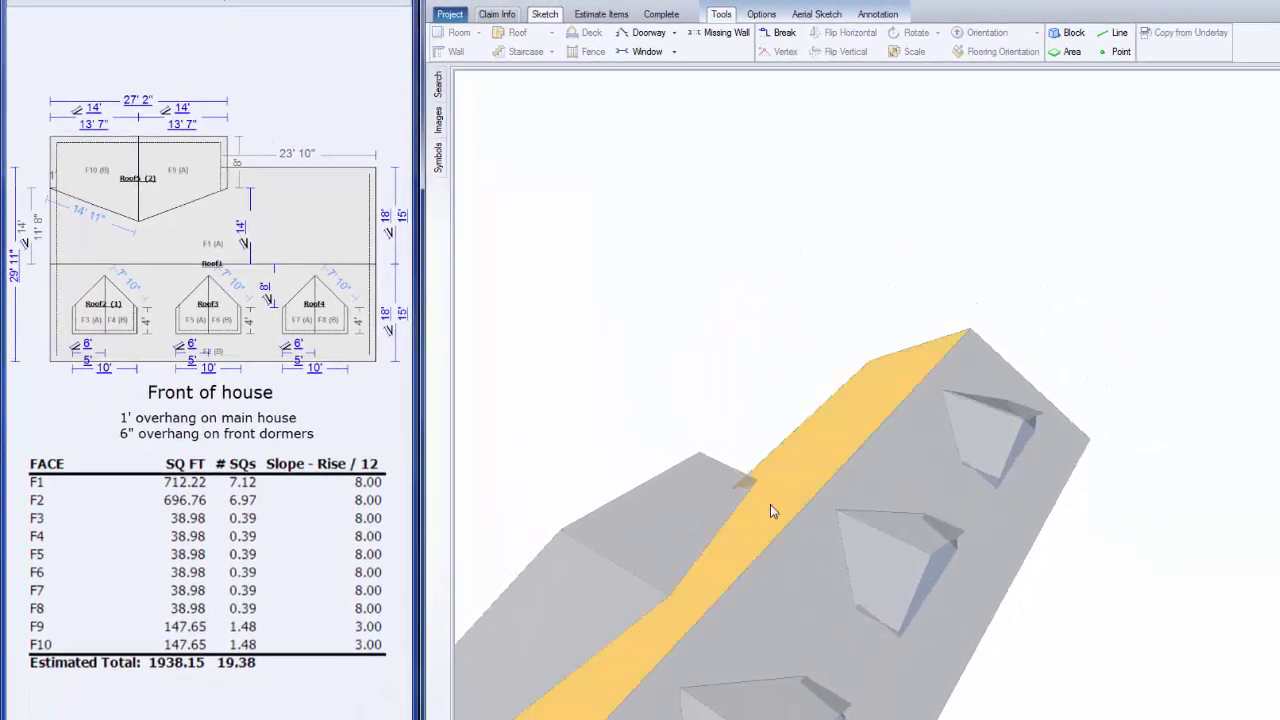
scroll(770, 511, "down", 3)
left_click_drag(749, 606, 1046, 597)
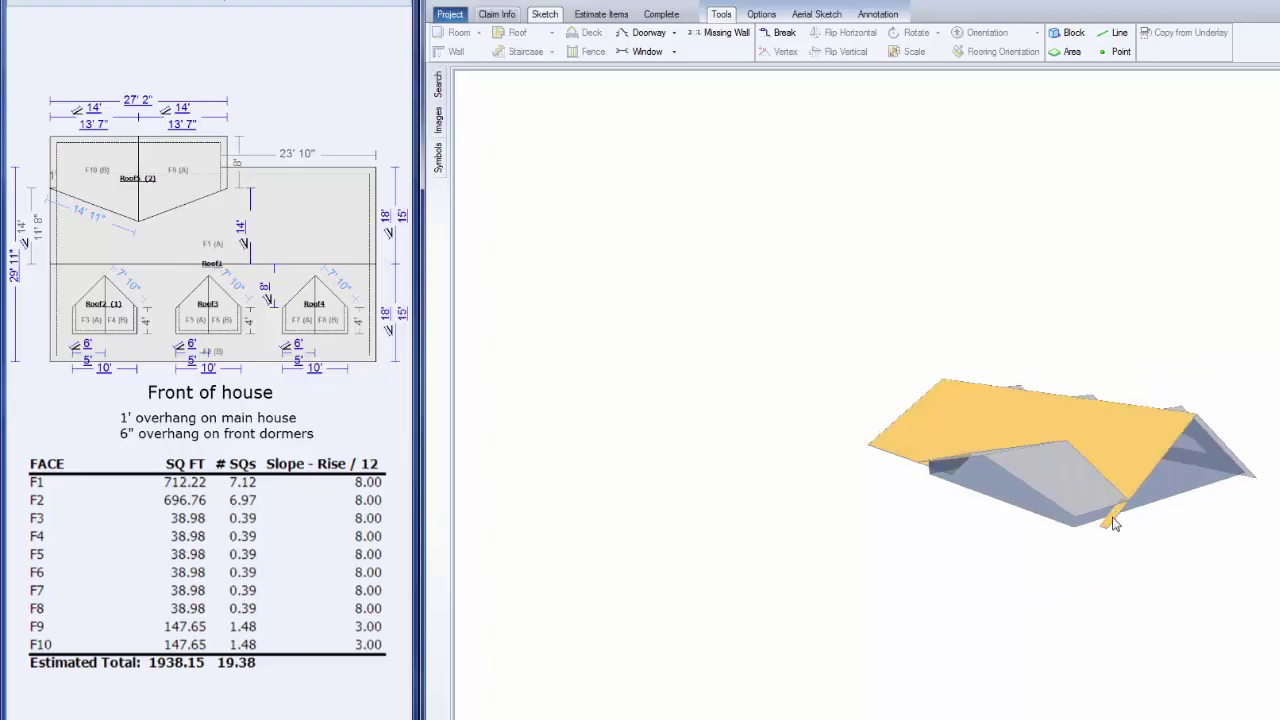
scroll(1115, 518, "up", 2)
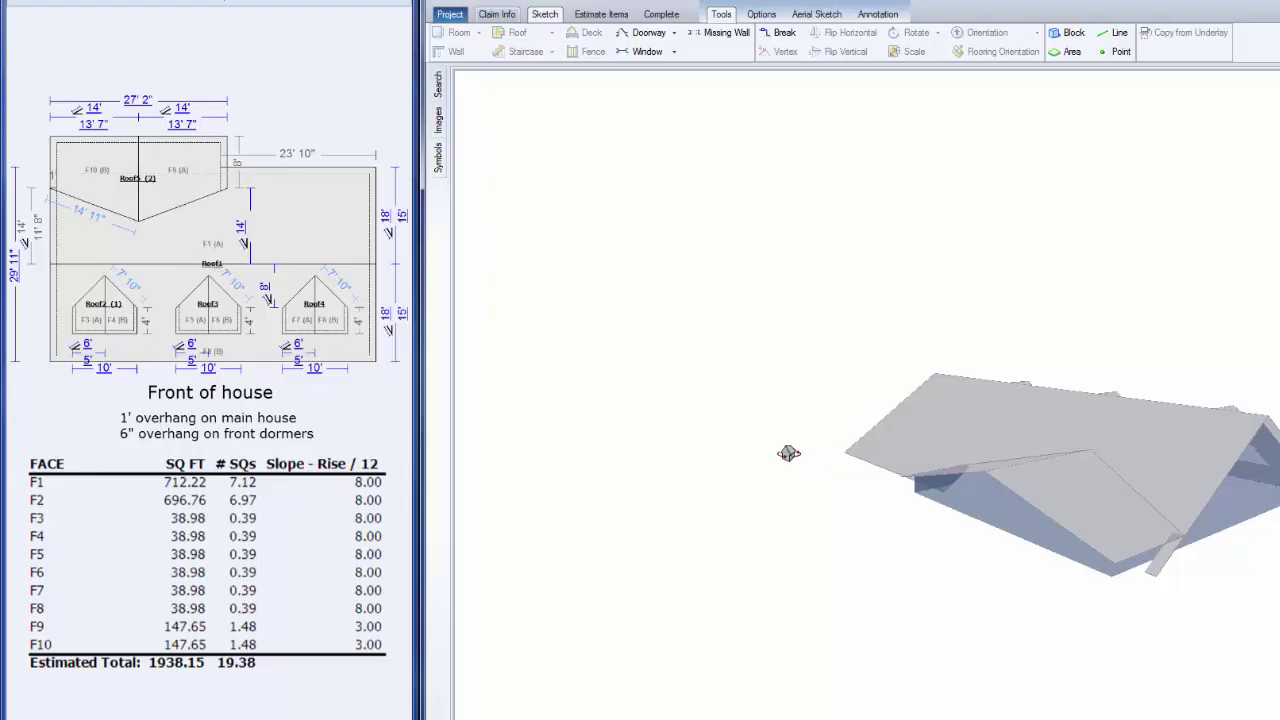
In plan view, break F1's left gable edge at the rear roof's F10 corner and move the upper segment inward about 3' 7"
key("Escape")
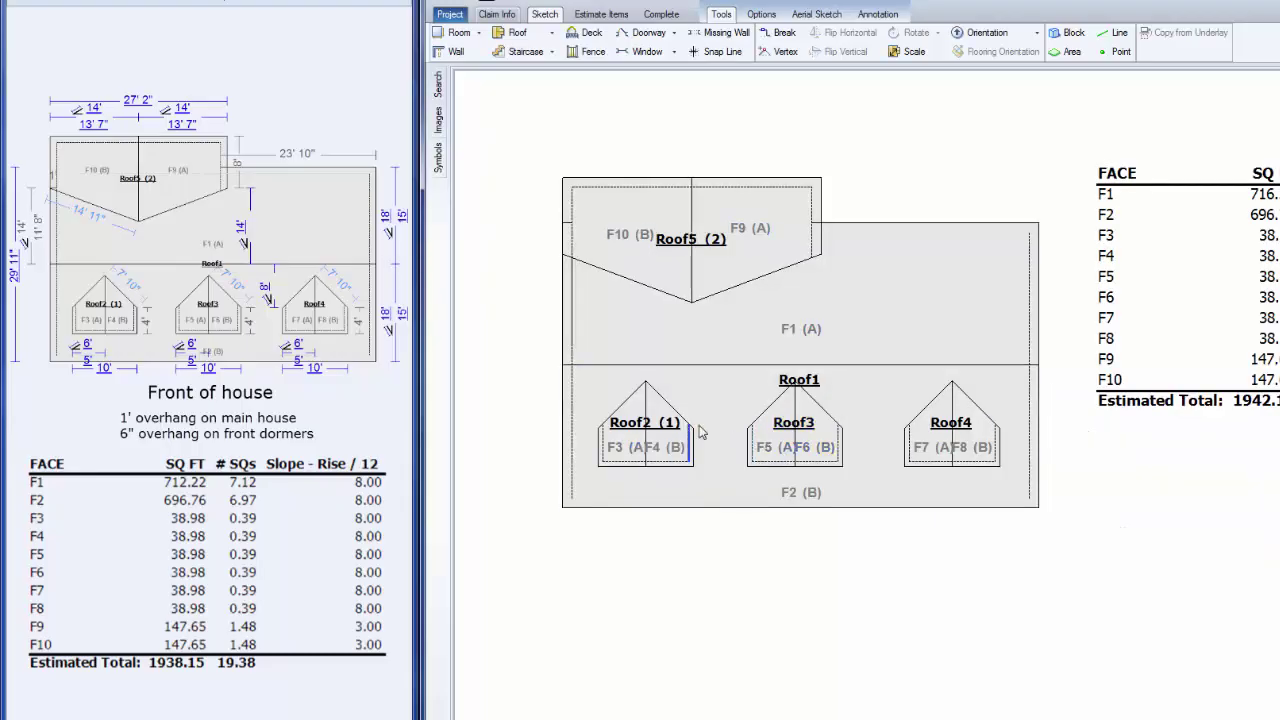
left_click(604, 310)
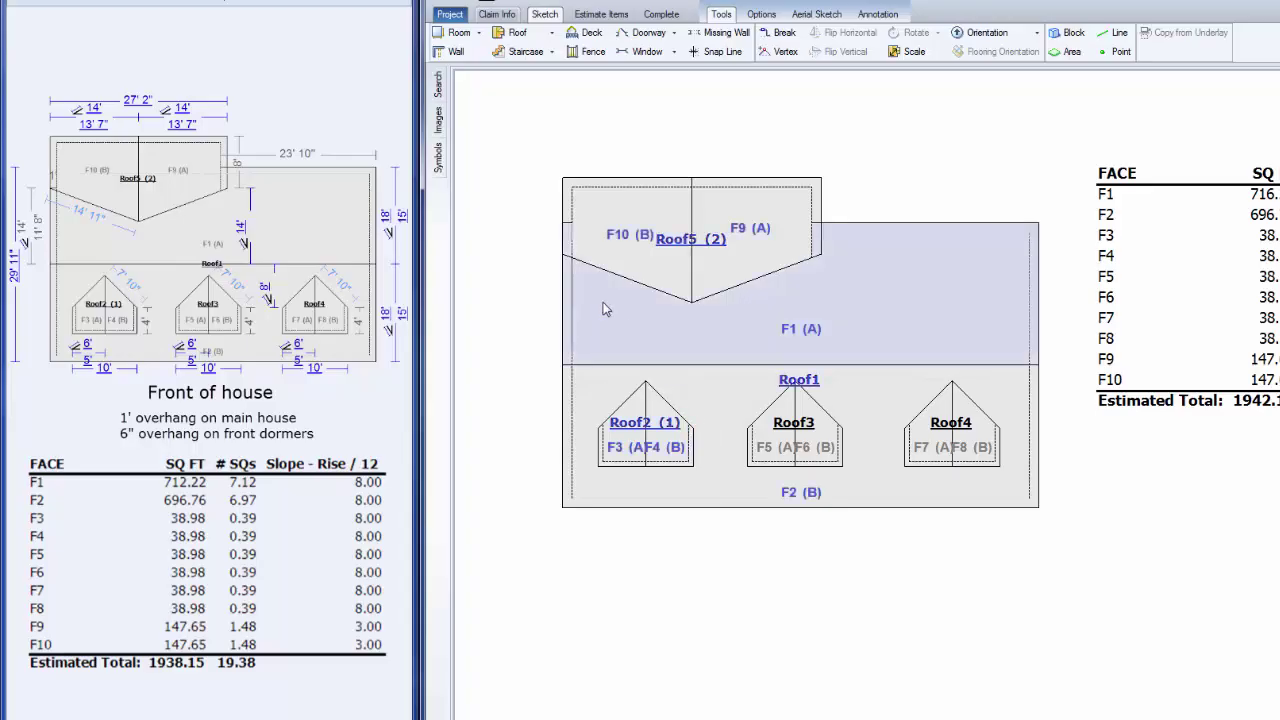
left_click(770, 34)
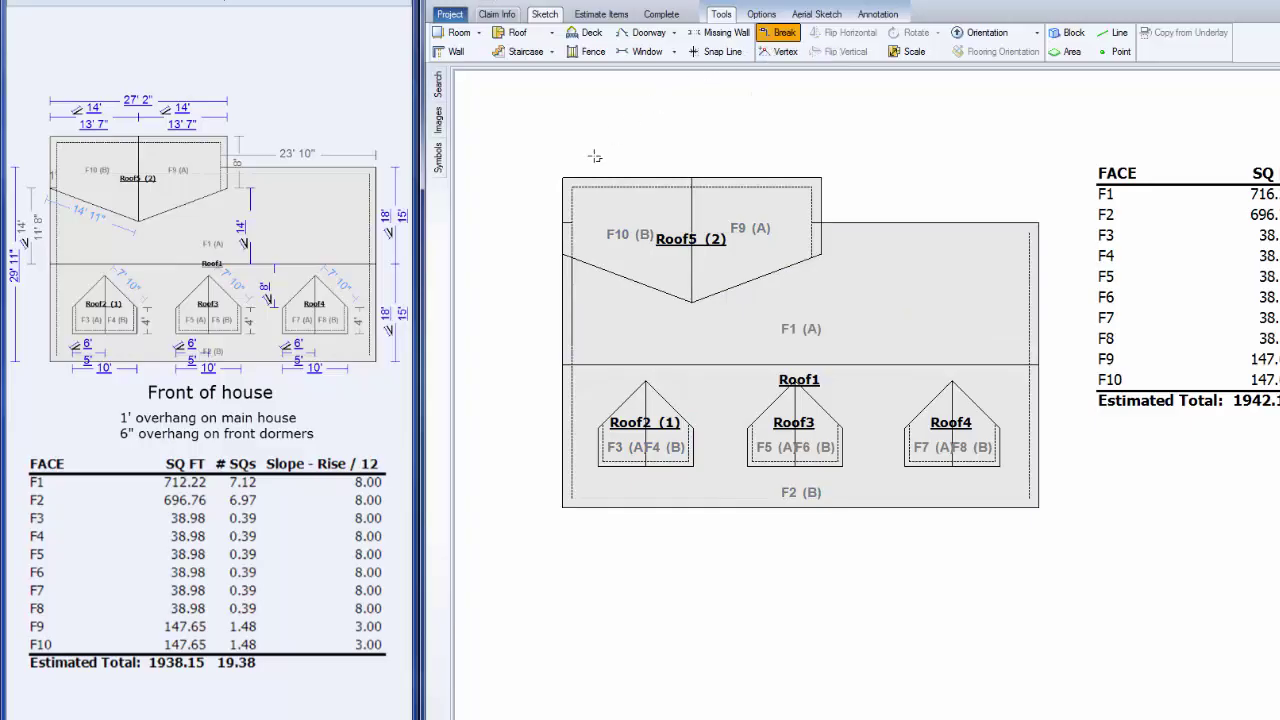
left_click(563, 256)
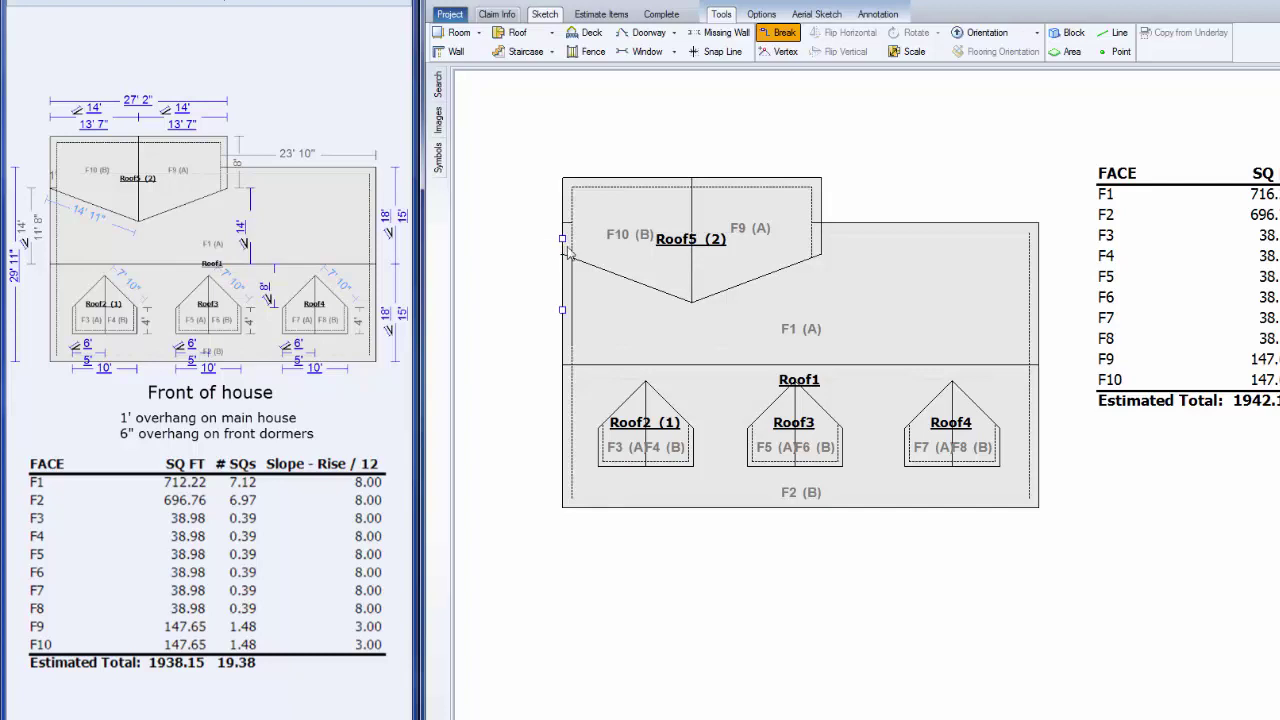
left_click_drag(562, 238, 594, 235)
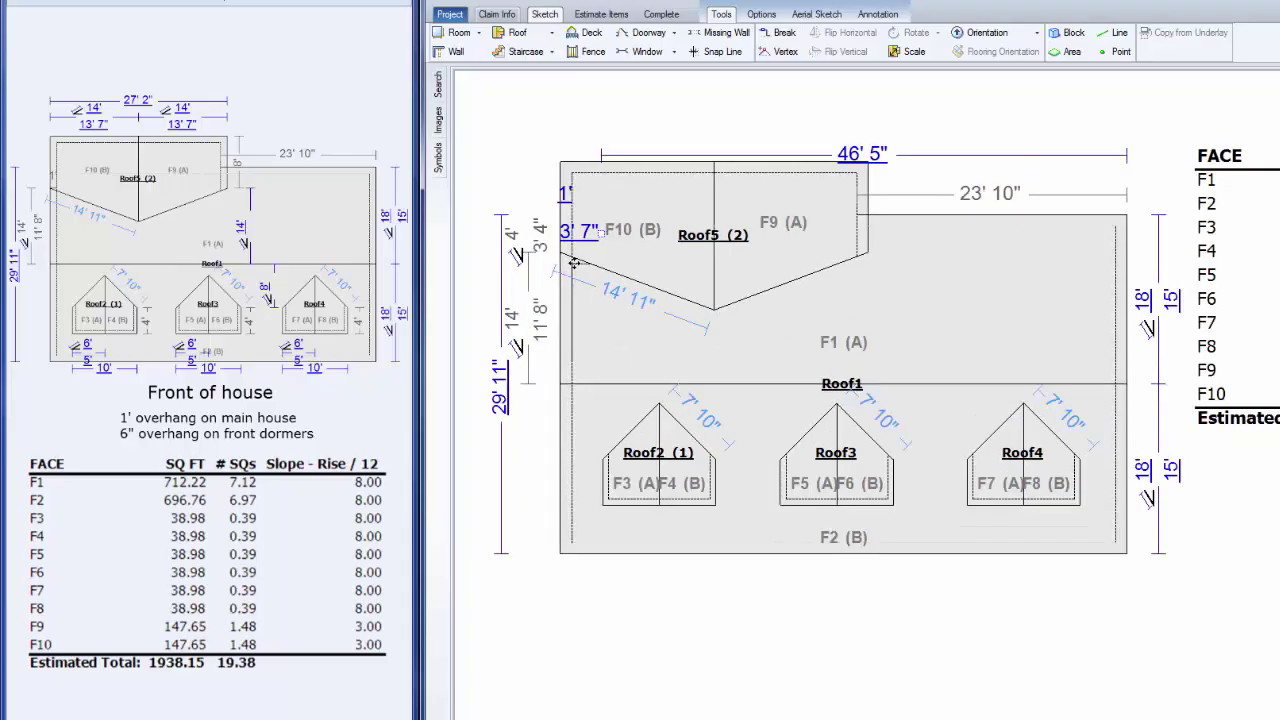
Move F1's short jog edge up to the rear roof's F10 corner, about 11' 7" from the ridge, and compare face areas with the reference table
scroll(579, 275, "up", 3)
scroll(575, 267, "up", 1)
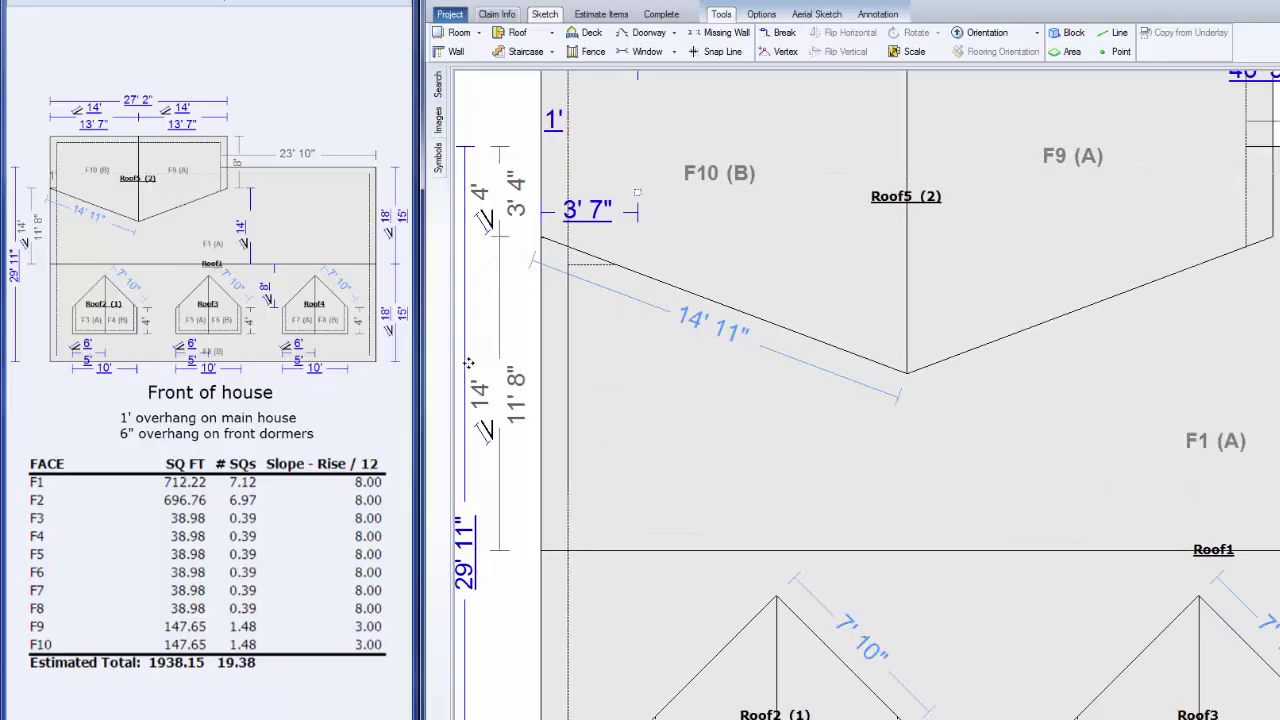
left_click(590, 272)
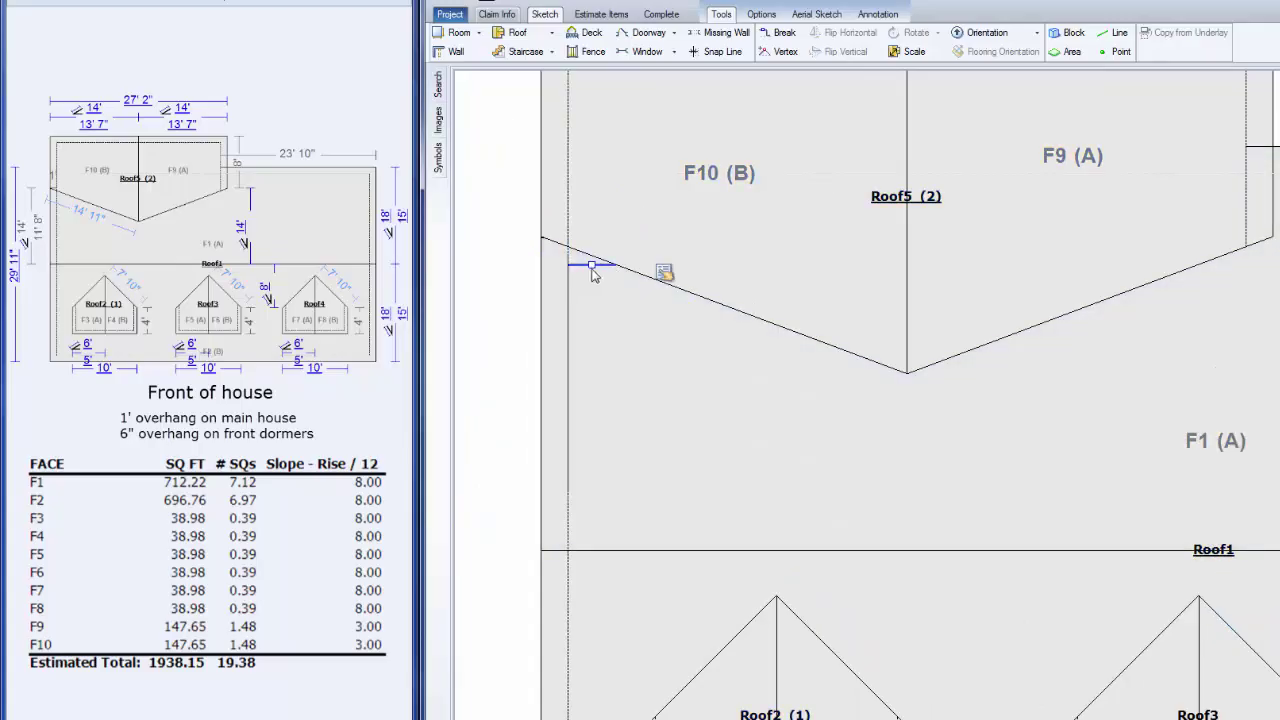
left_click_drag(589, 264, 592, 239)
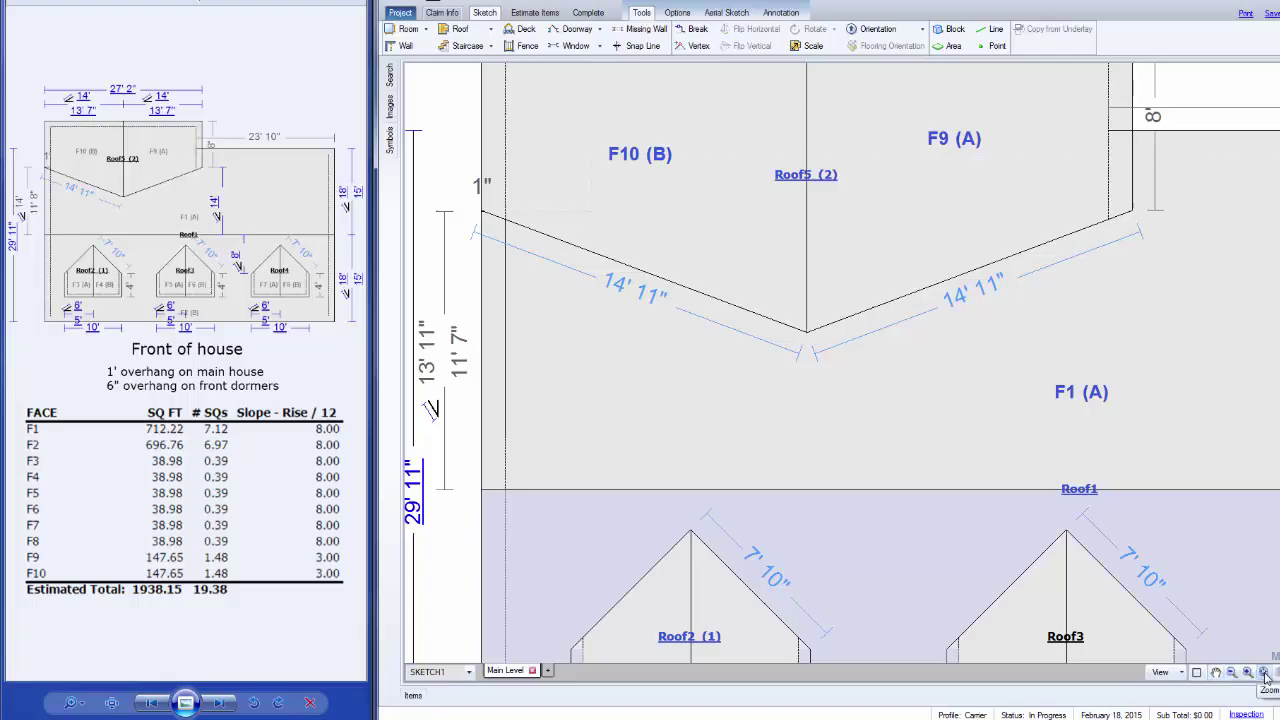
left_click(1265, 676)
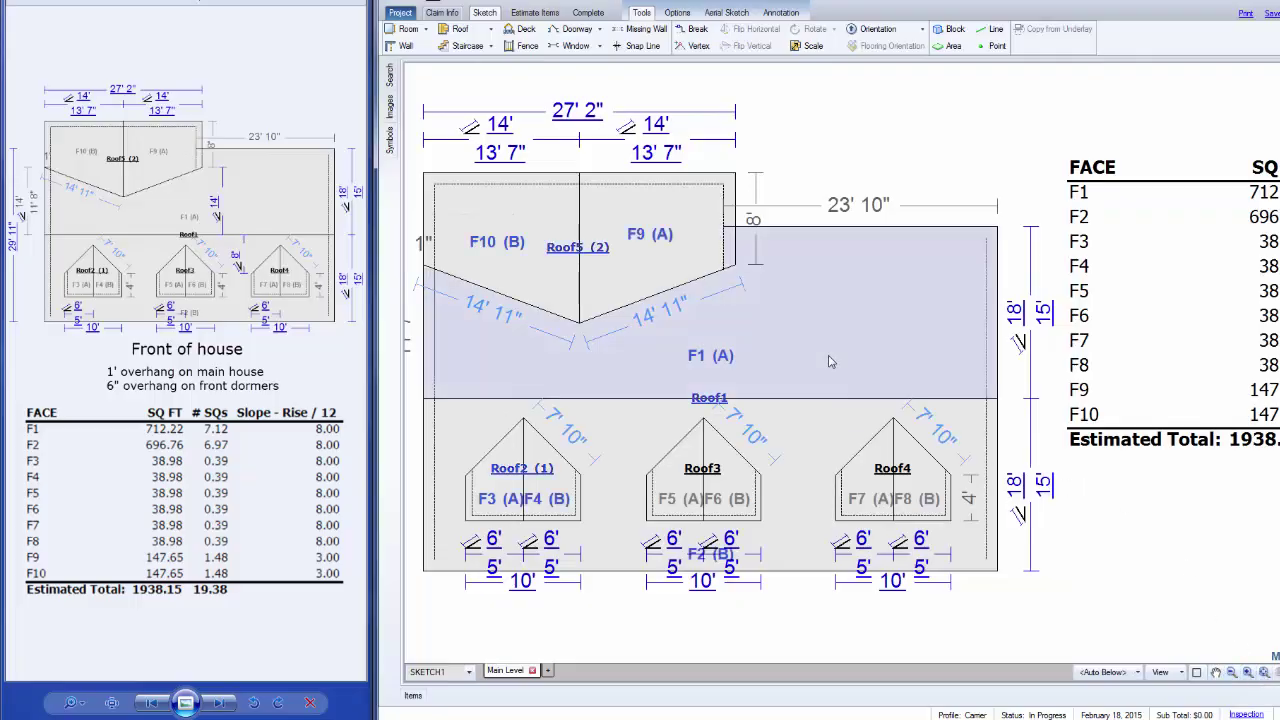
scroll(829, 362, "down", 1)
scroll(724, 418, "down", 1)
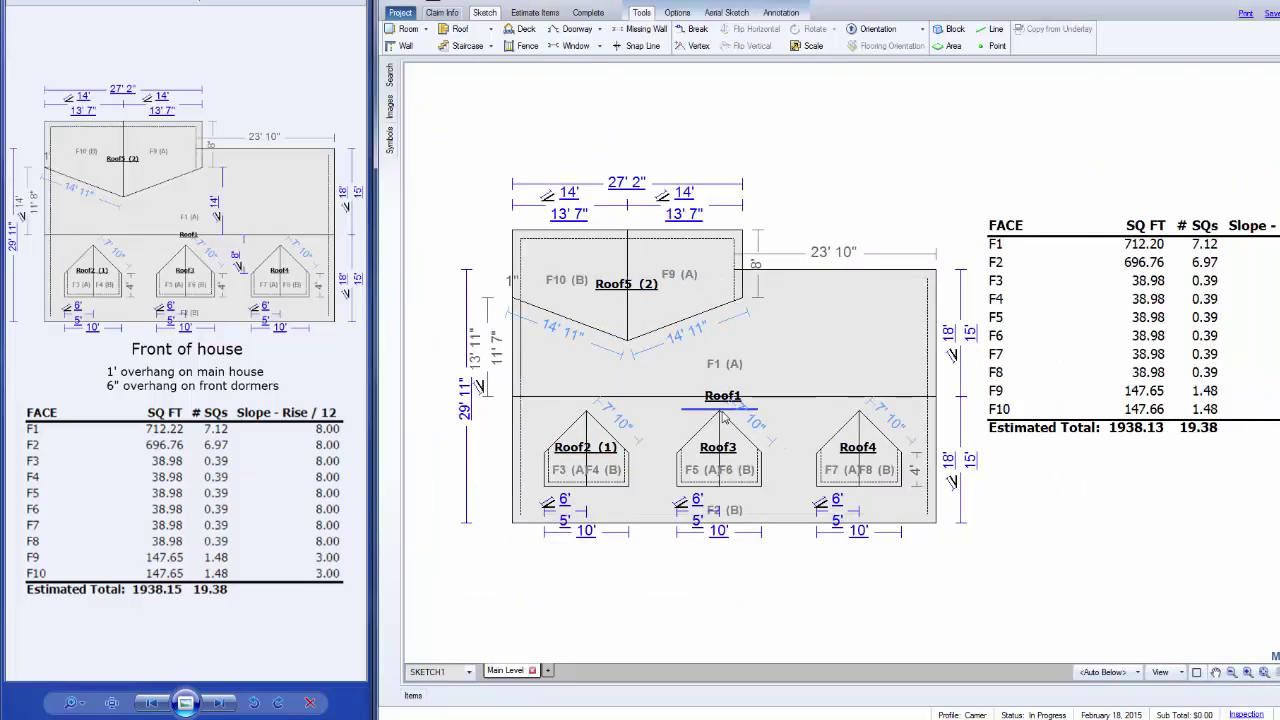
mouse_move(1110, 566)
left_mouse_down()
mouse_move(1108, 540)
mouse_move(1034, 498)
left_mouse_up()
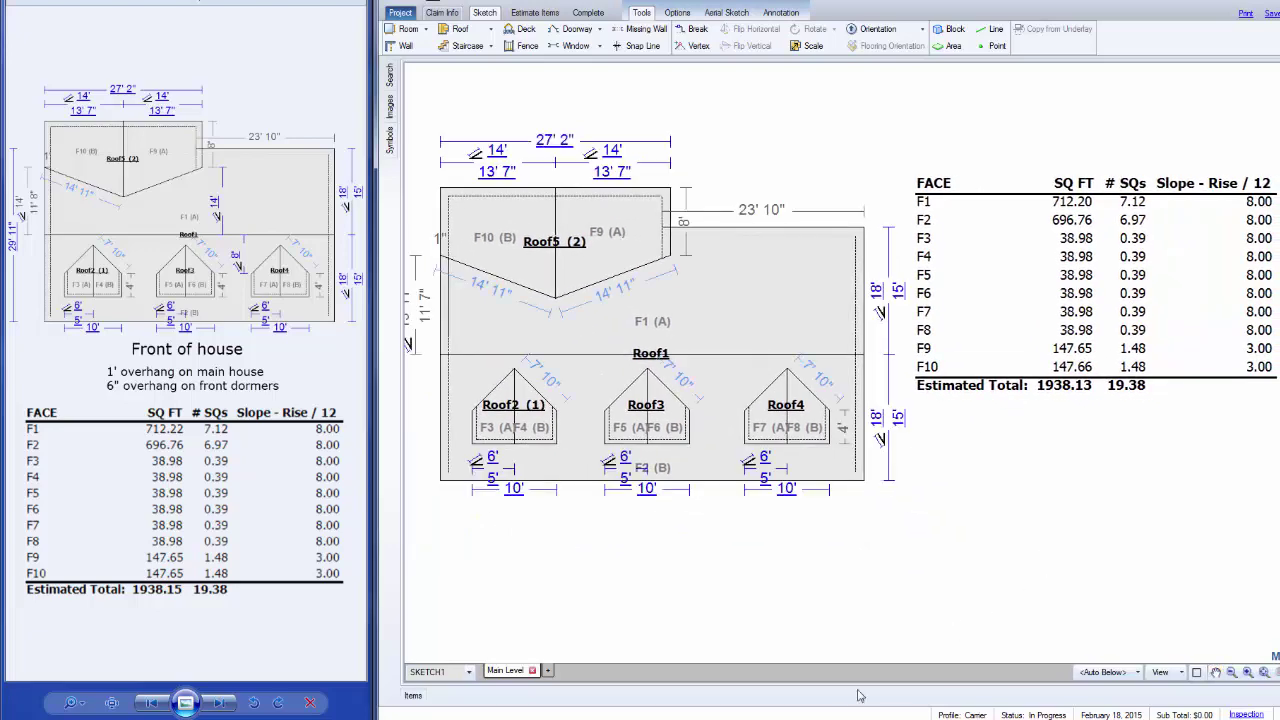